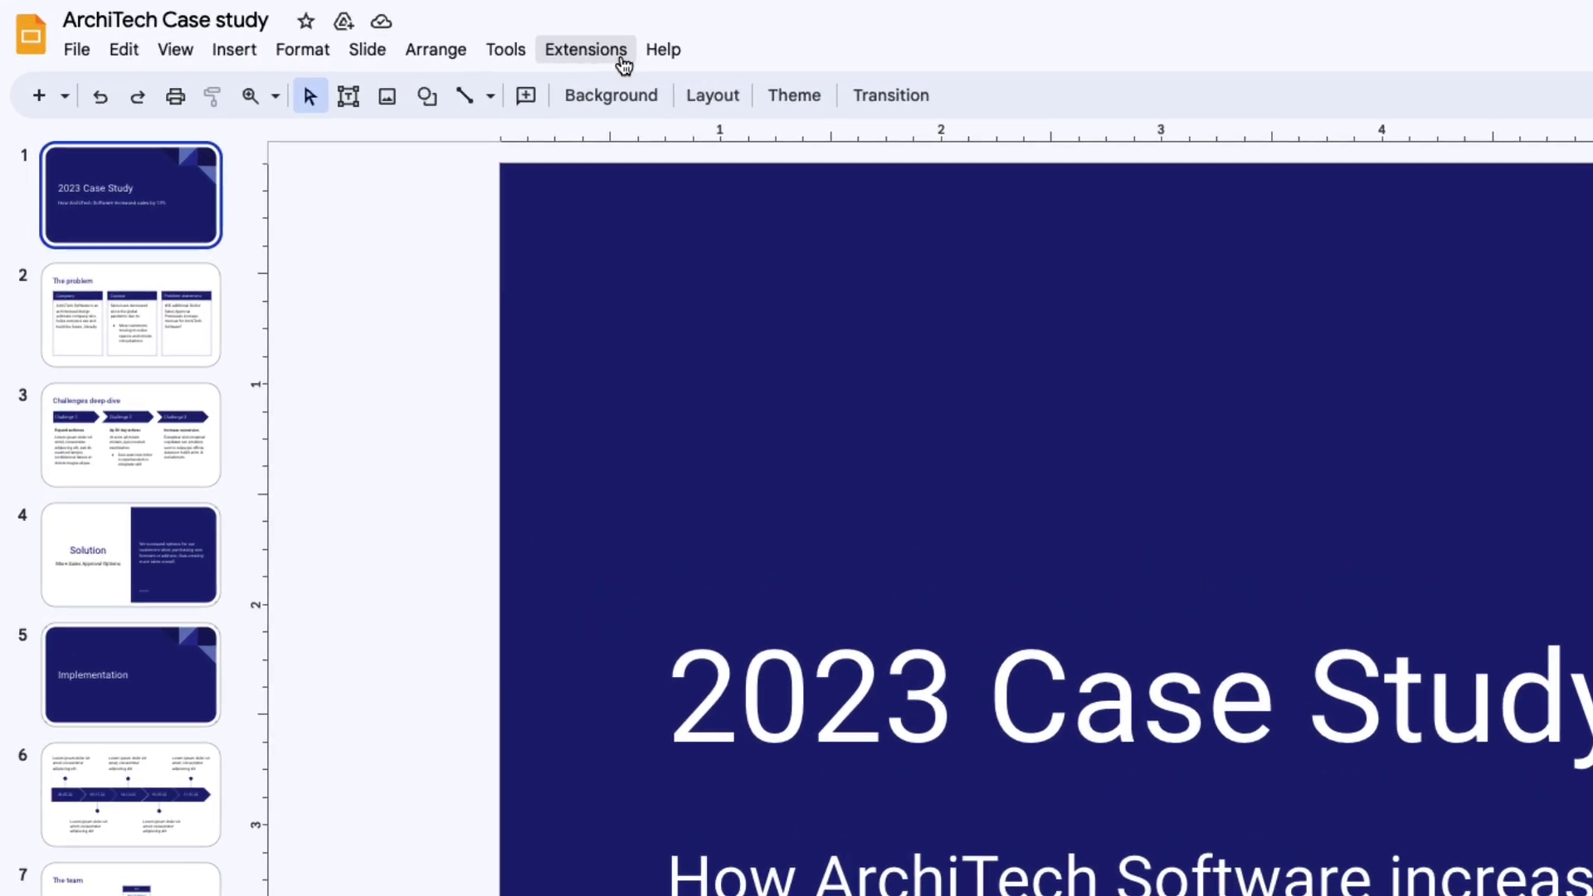
Search the Workspace Marketplace for 'Lucid' and open the Lucidchart add-on listing.
click(624, 65)
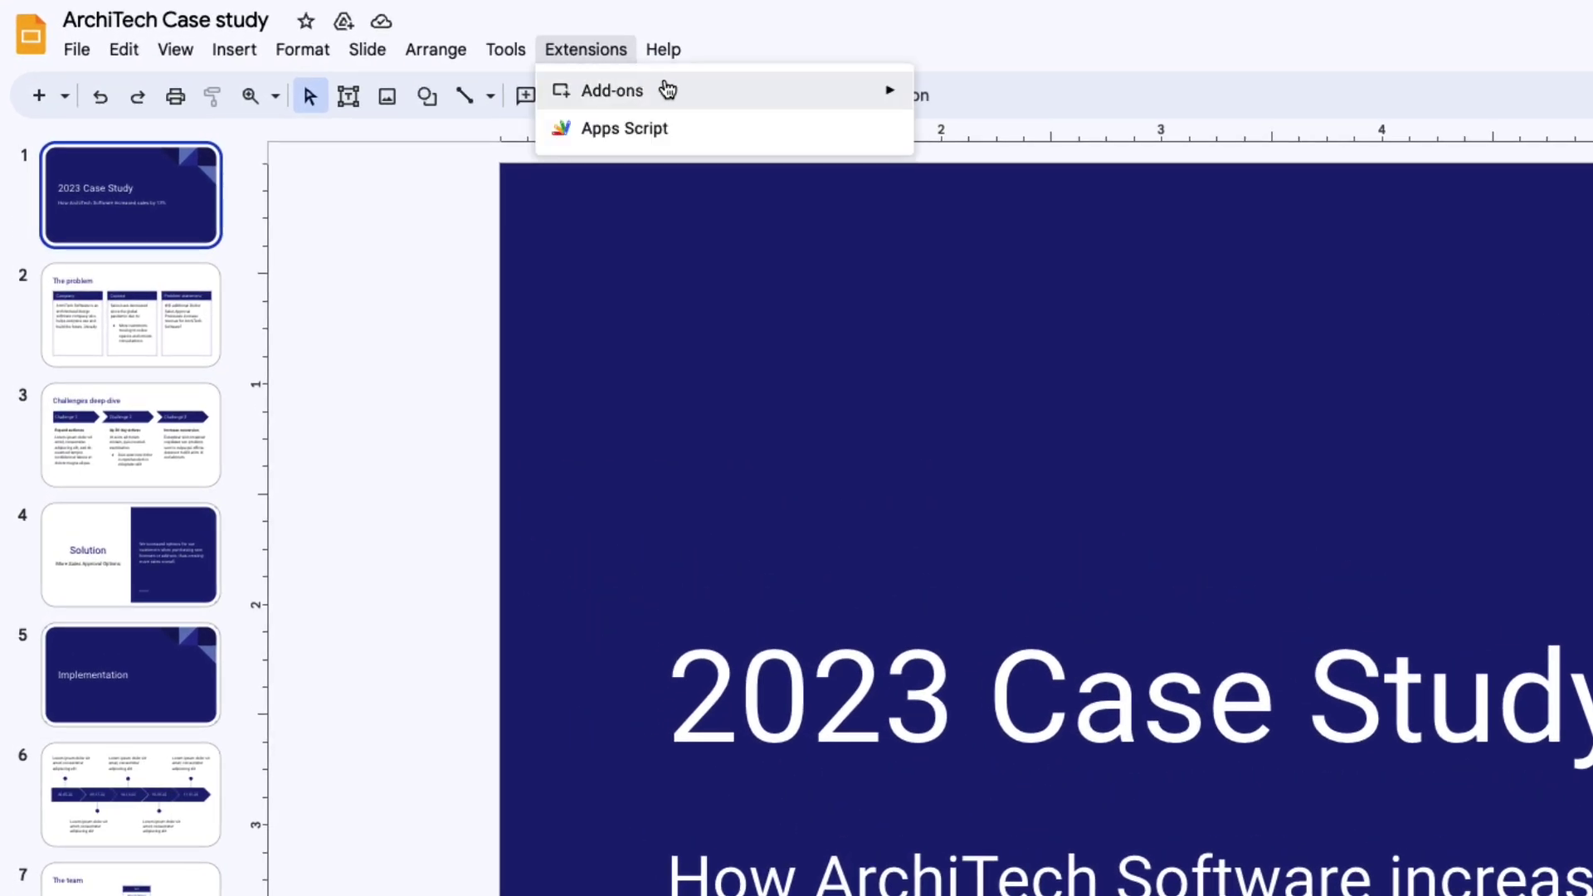
mouse_move(688, 98)
click(1122, 103)
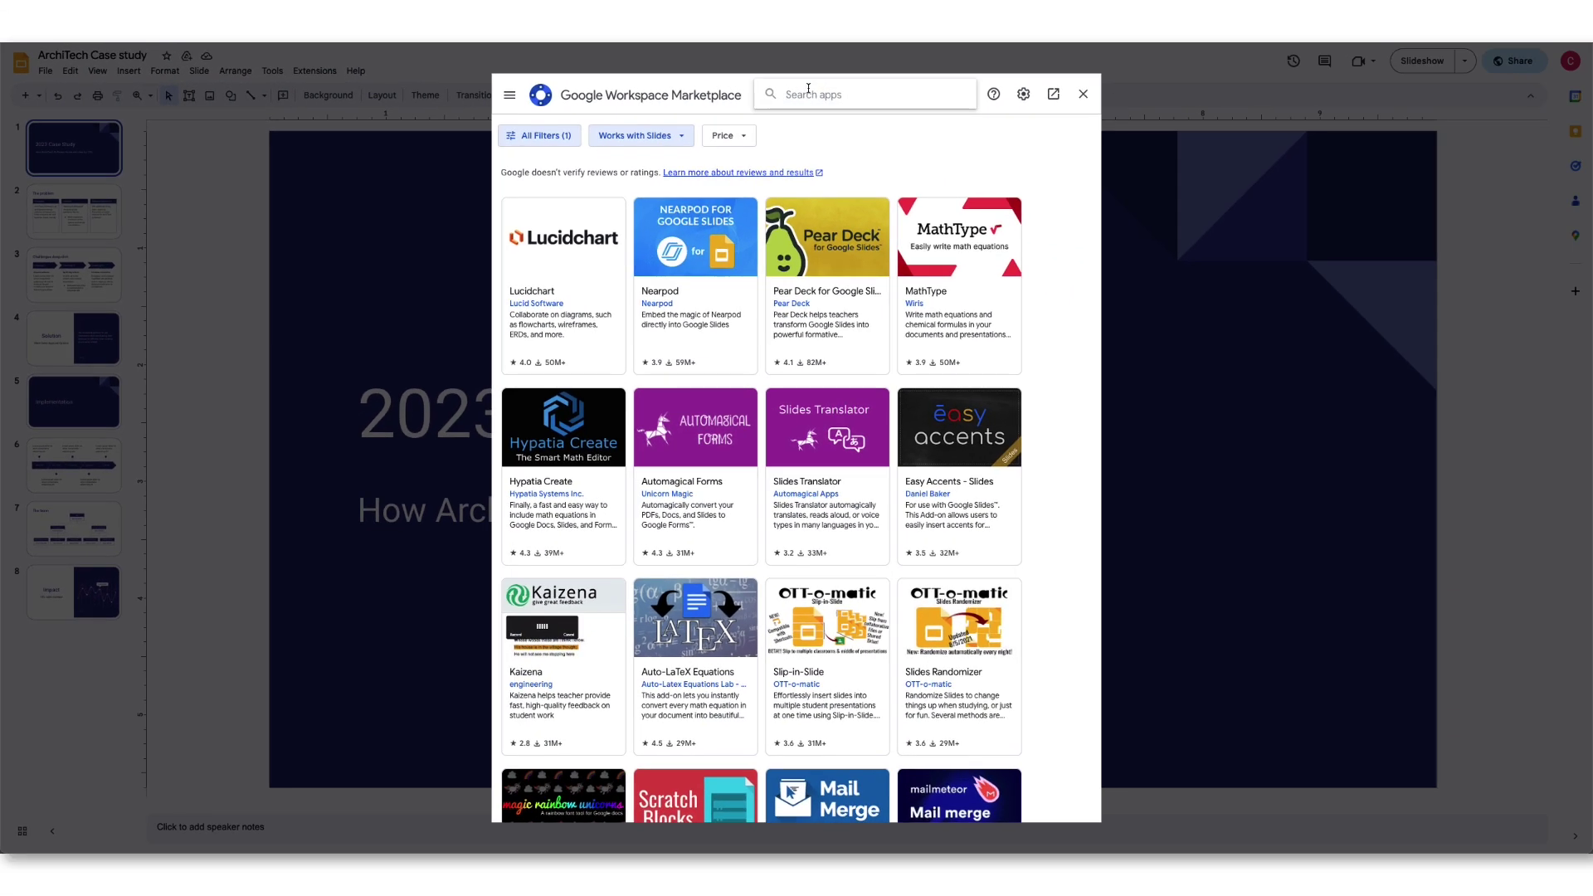
text(Lucid)
key(Return)
click(603, 284)
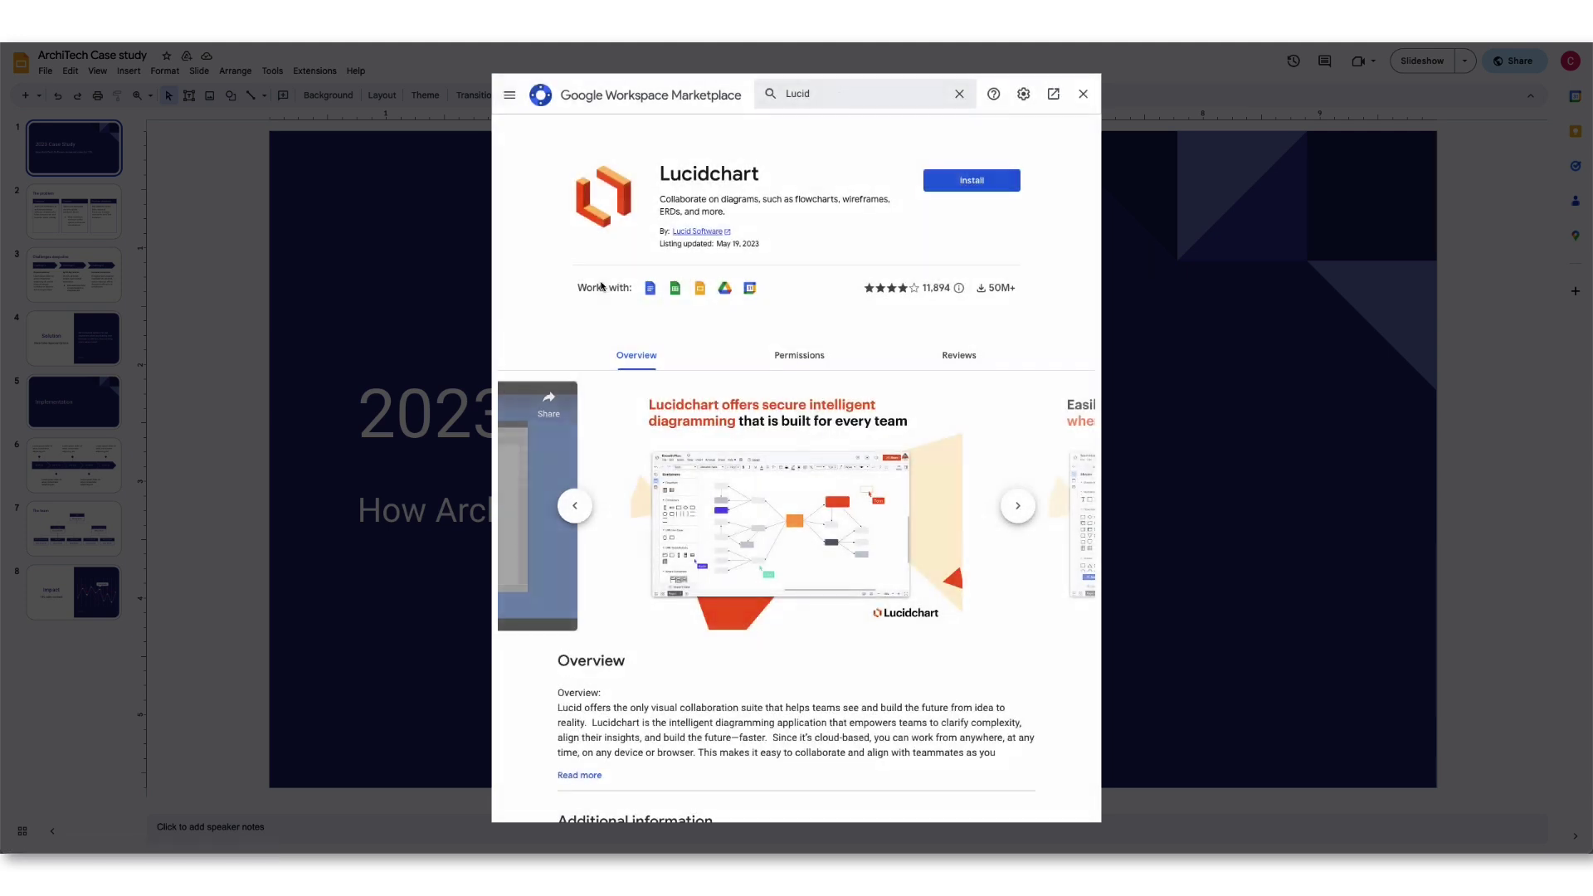
Install Lucidchart, authorize it for the Google account, and close the Marketplace.
click(972, 180)
click(869, 522)
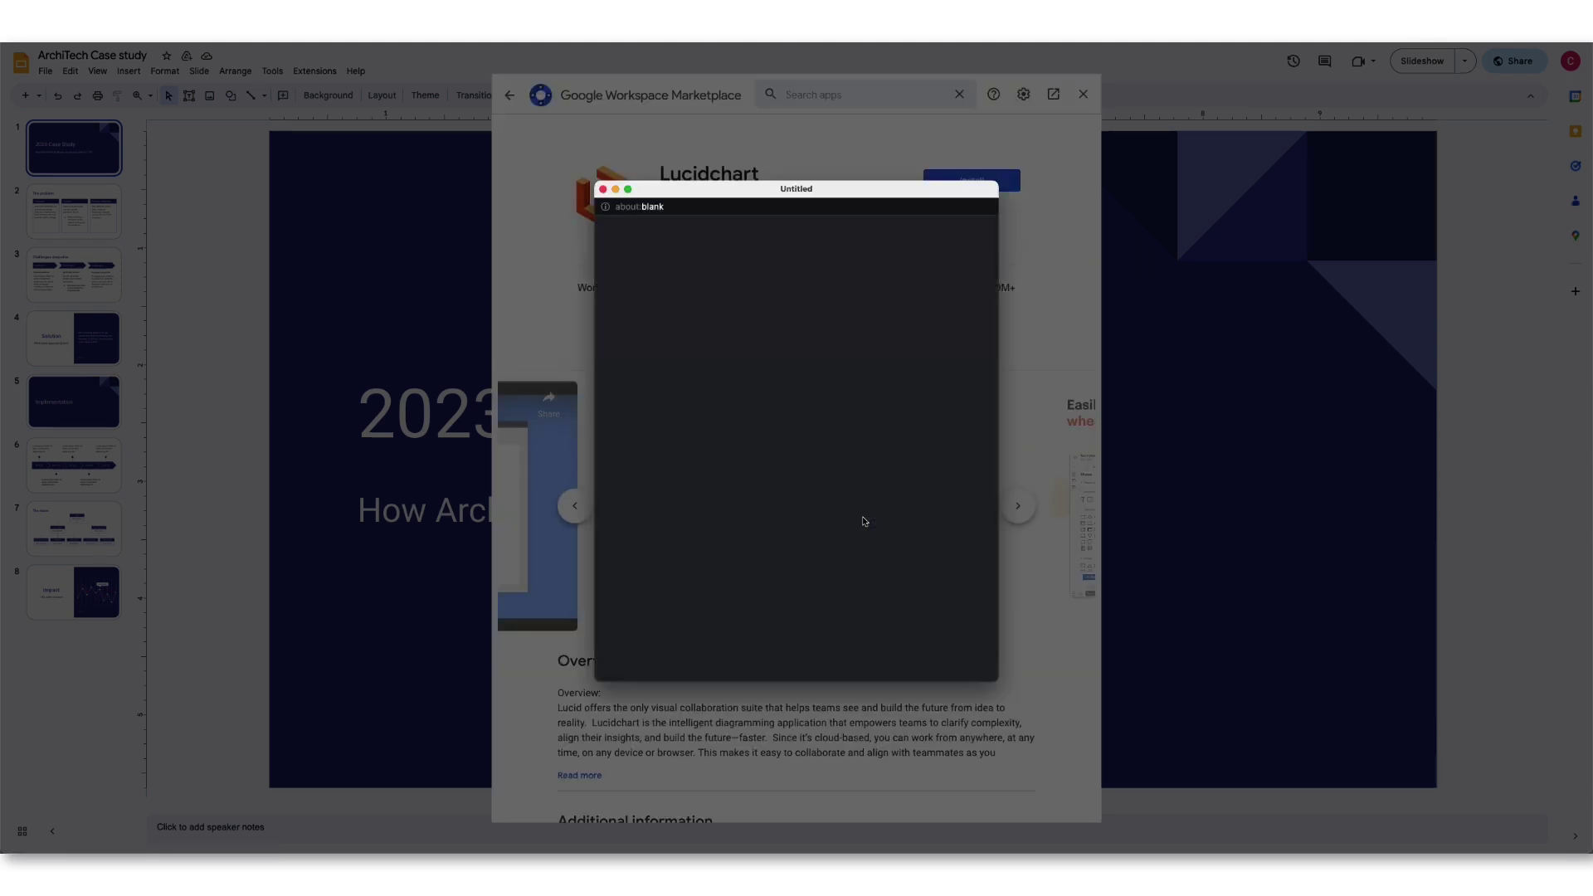
click(857, 459)
scroll(863, 515, down, 5)
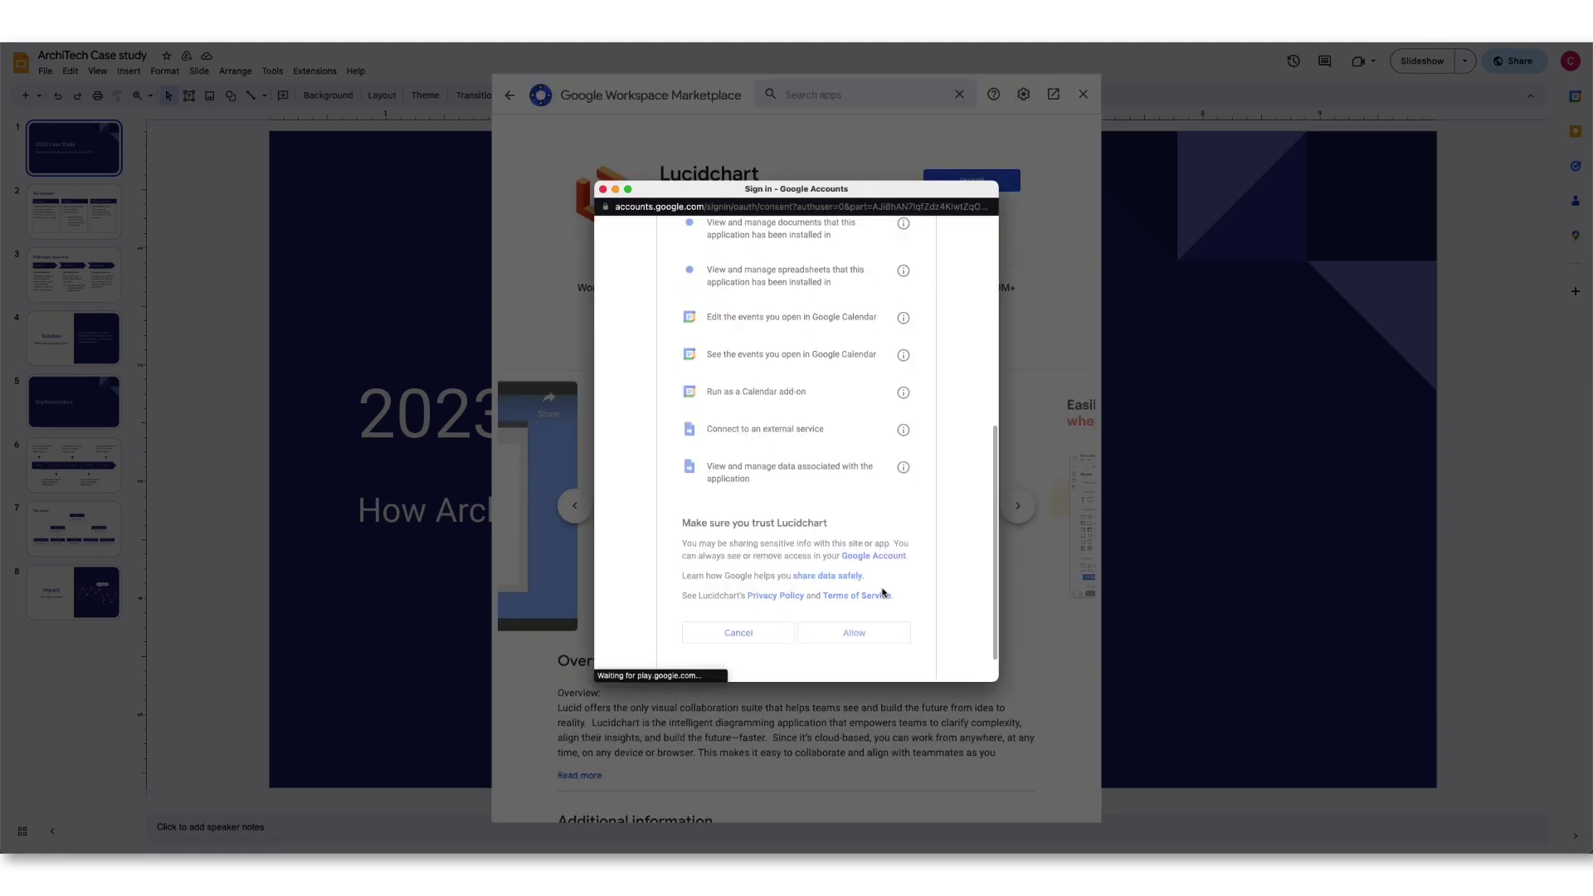
click(883, 592)
click(883, 593)
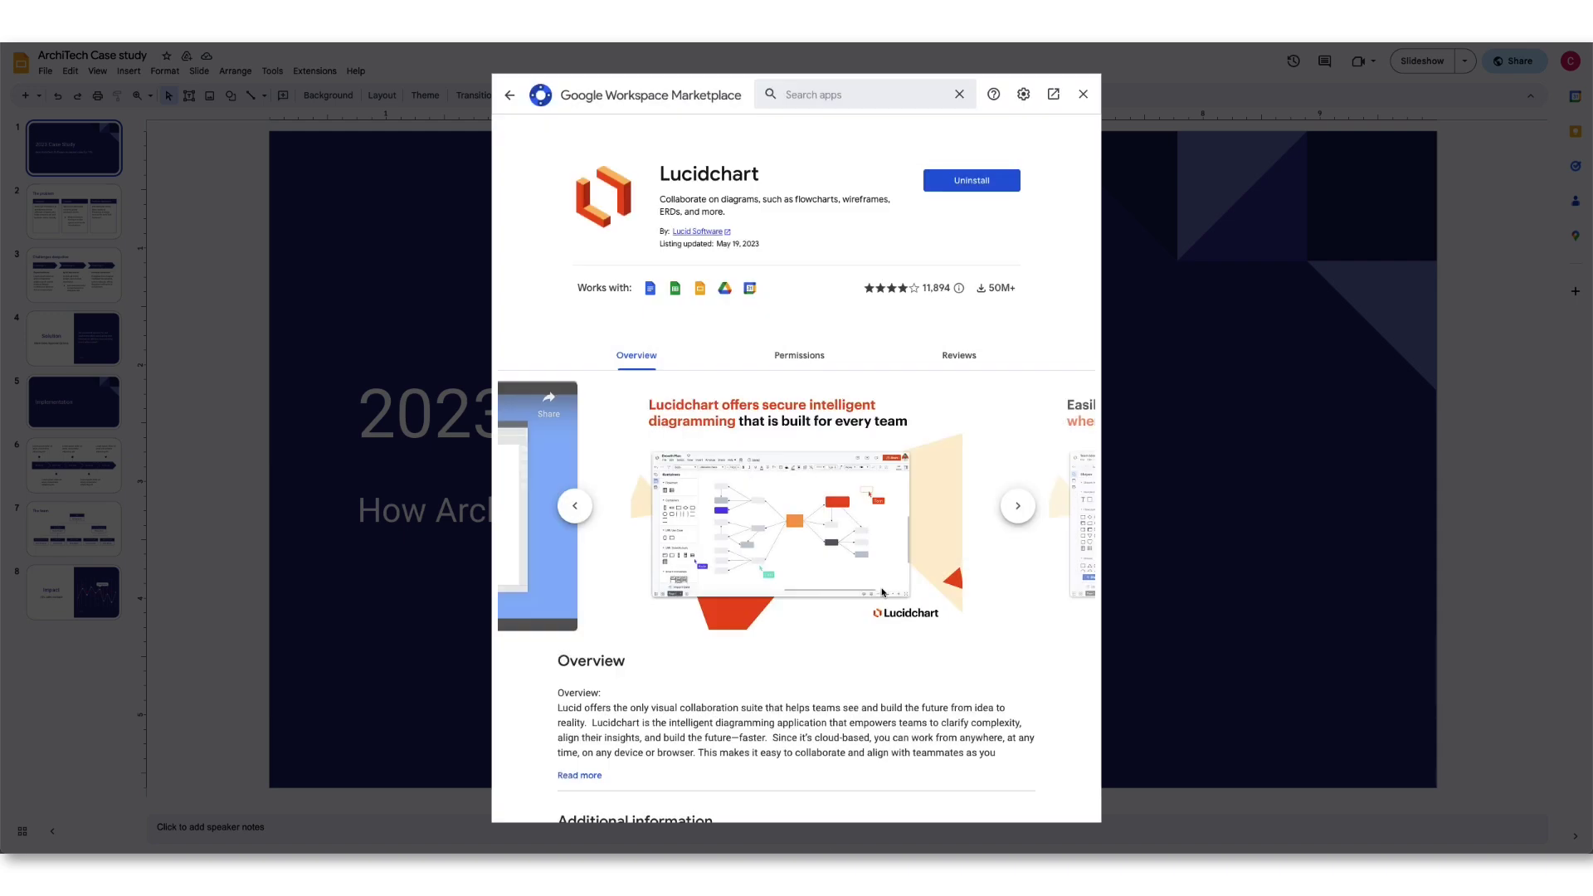
click(1082, 94)
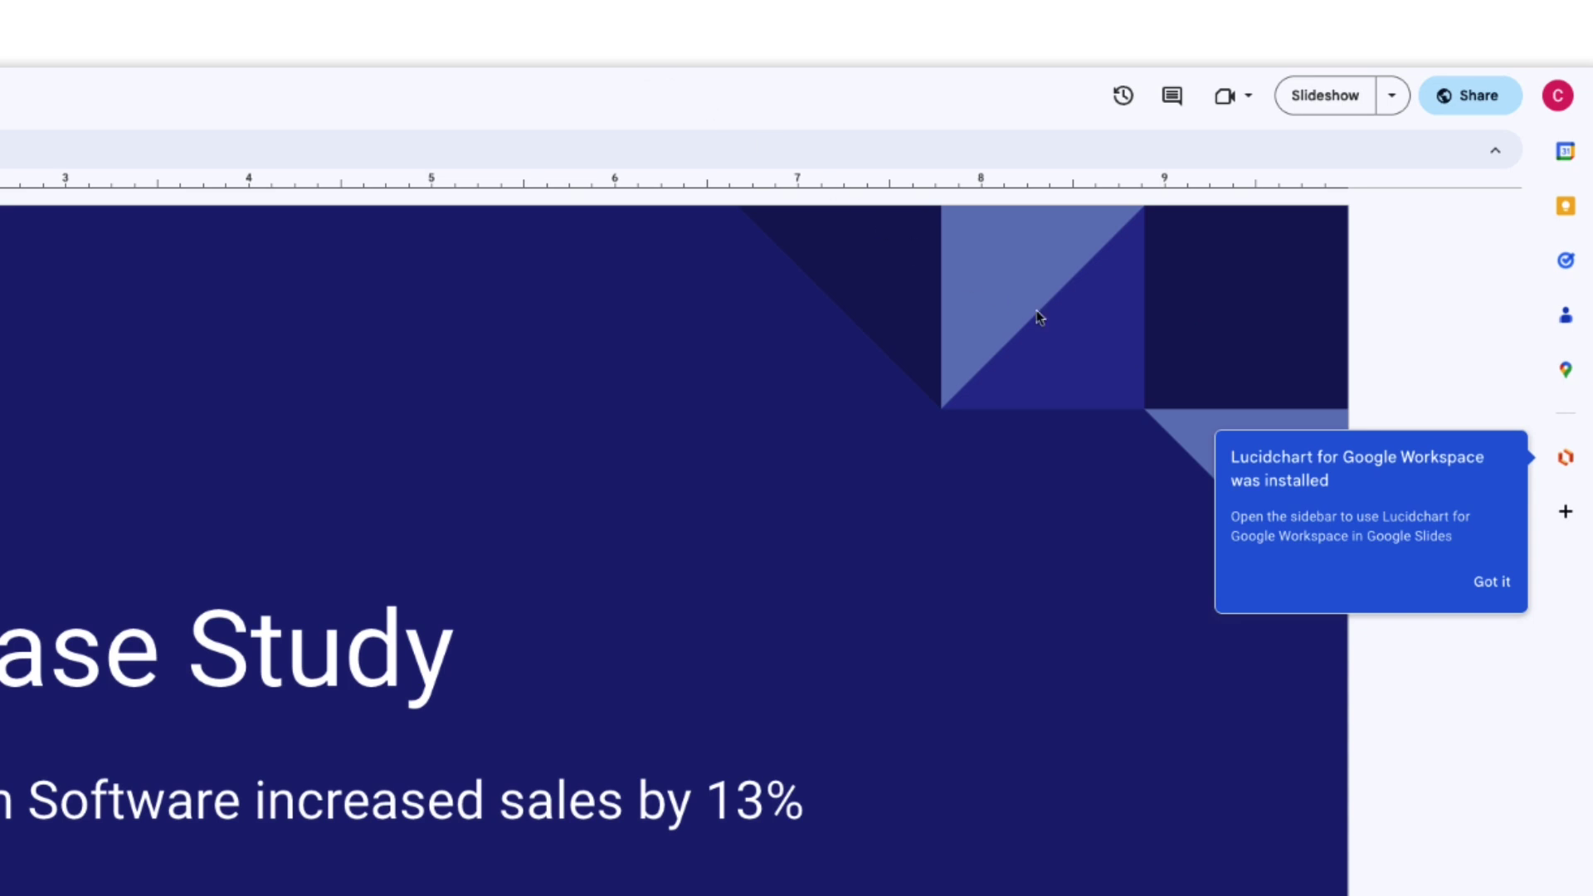
Open the Lucidchart sidebar, log in, and grant Lucidchart access to the Google account.
click(1491, 583)
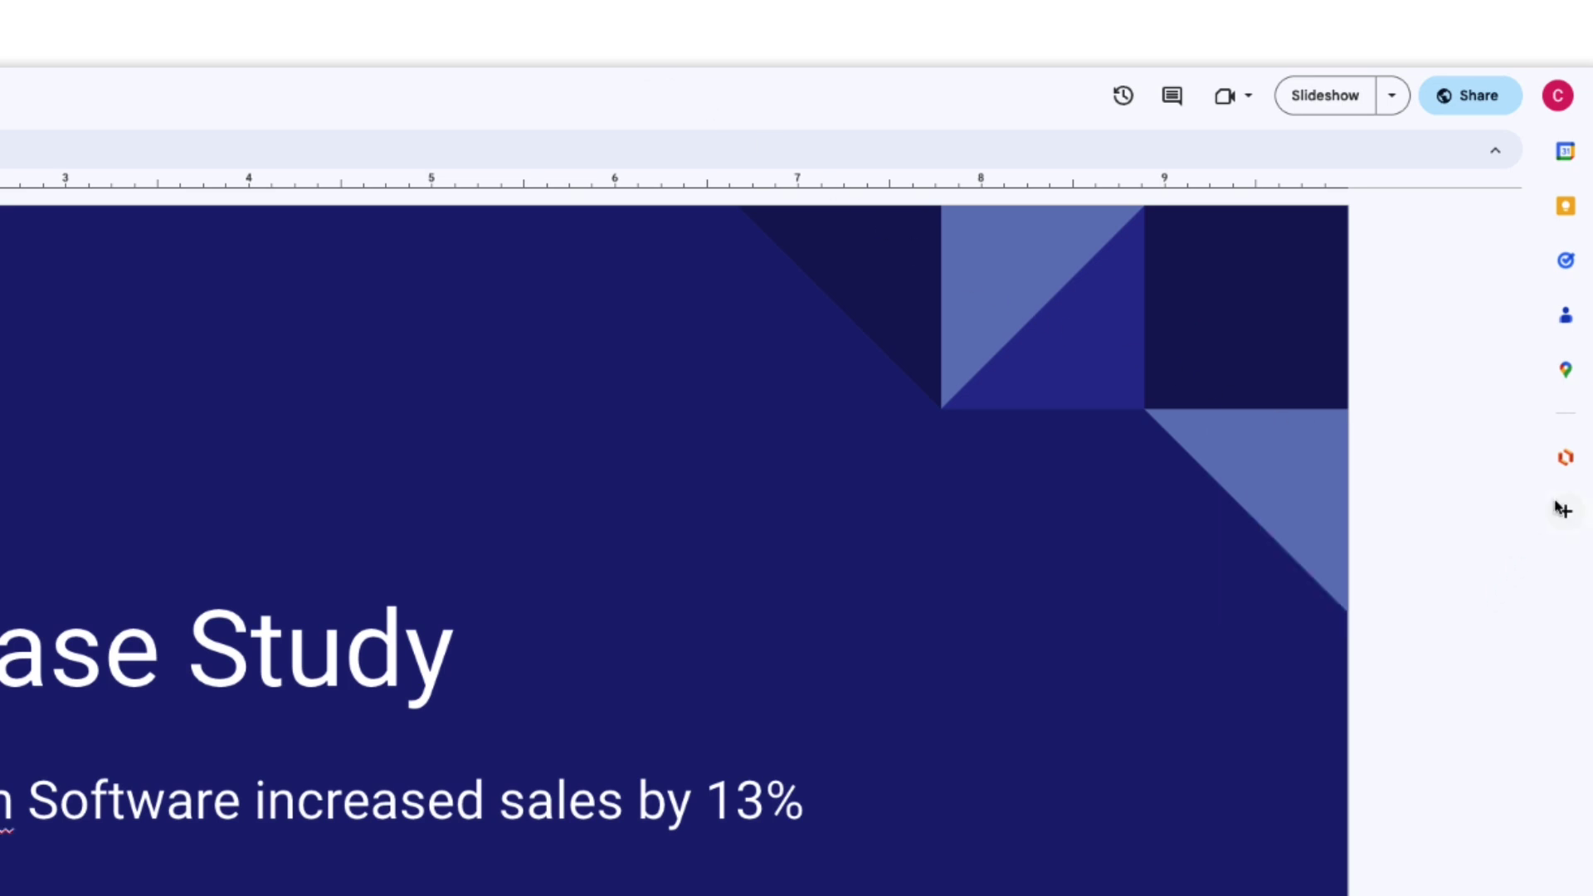
click(1566, 458)
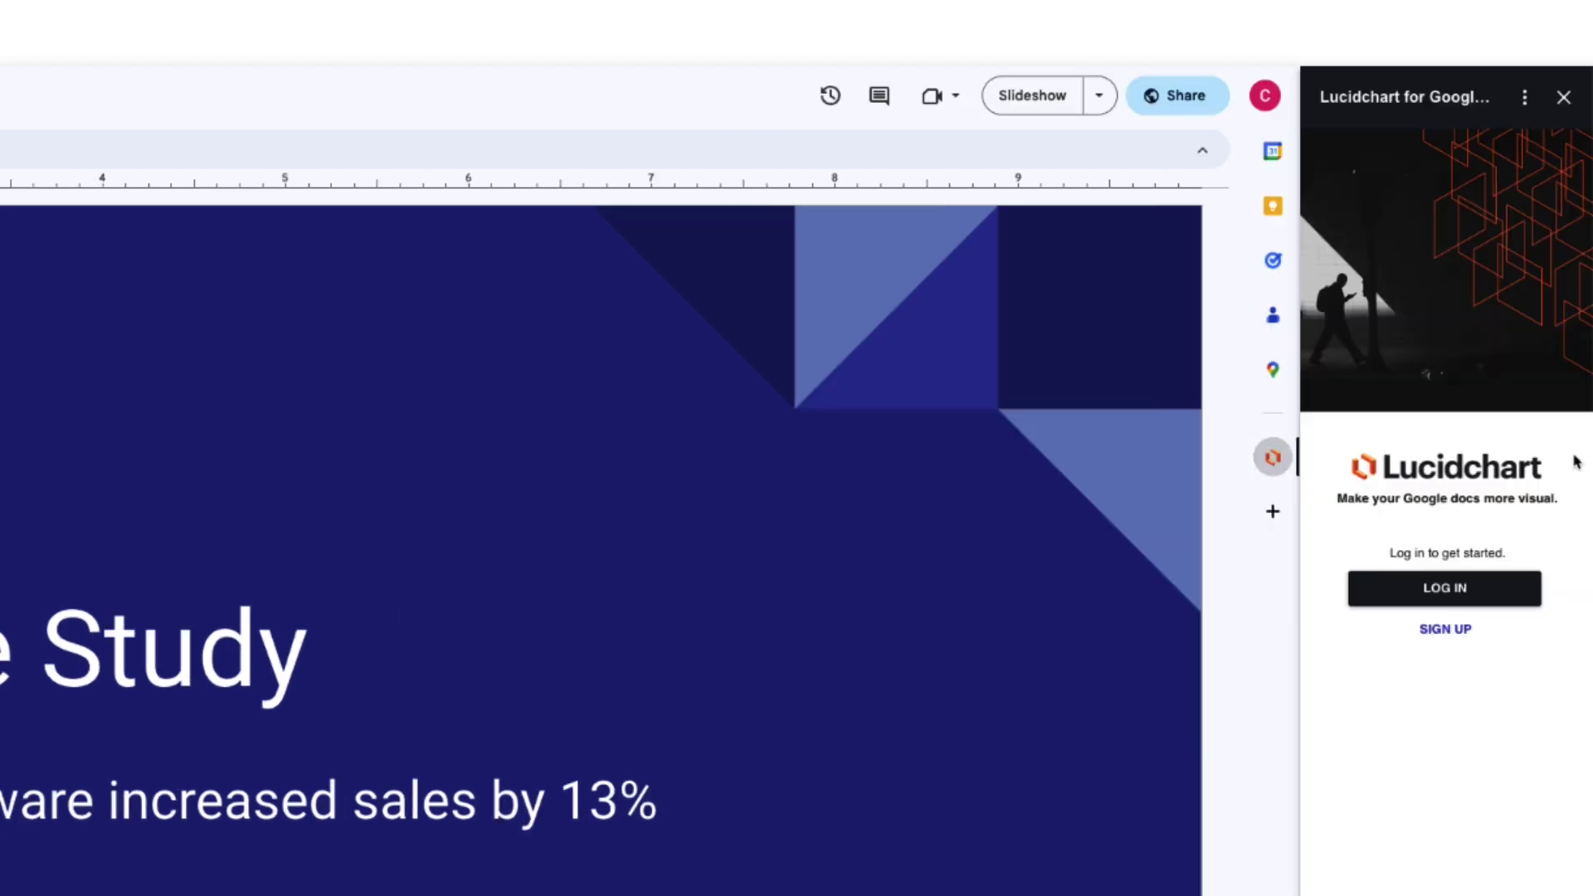
click(1522, 591)
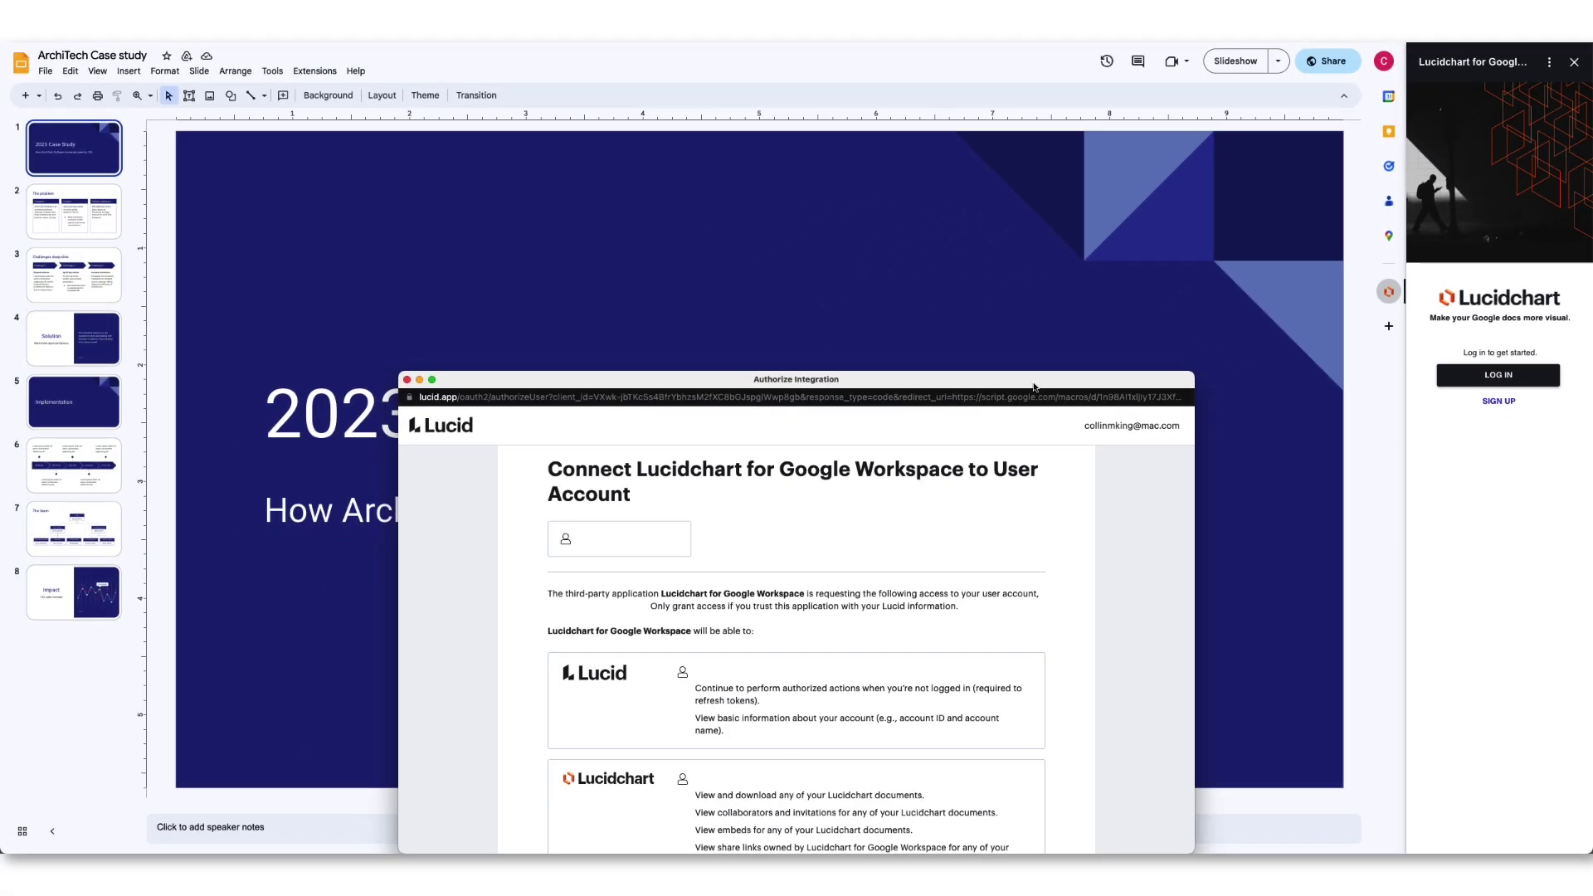
scroll(1014, 407, down, 3)
scroll(1040, 467, down, 5)
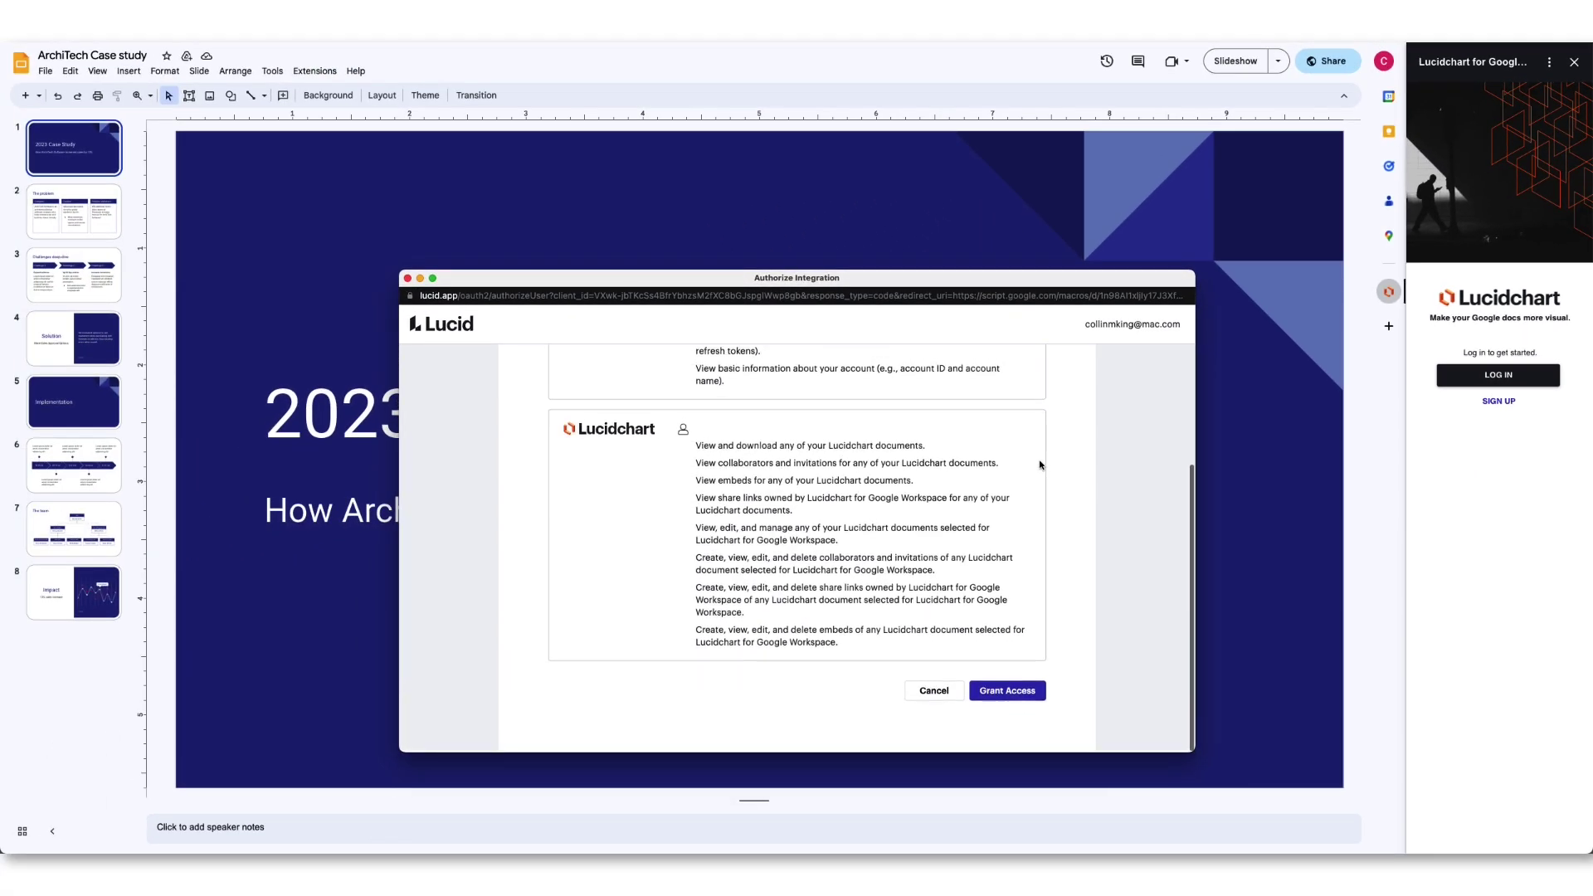
click(1038, 692)
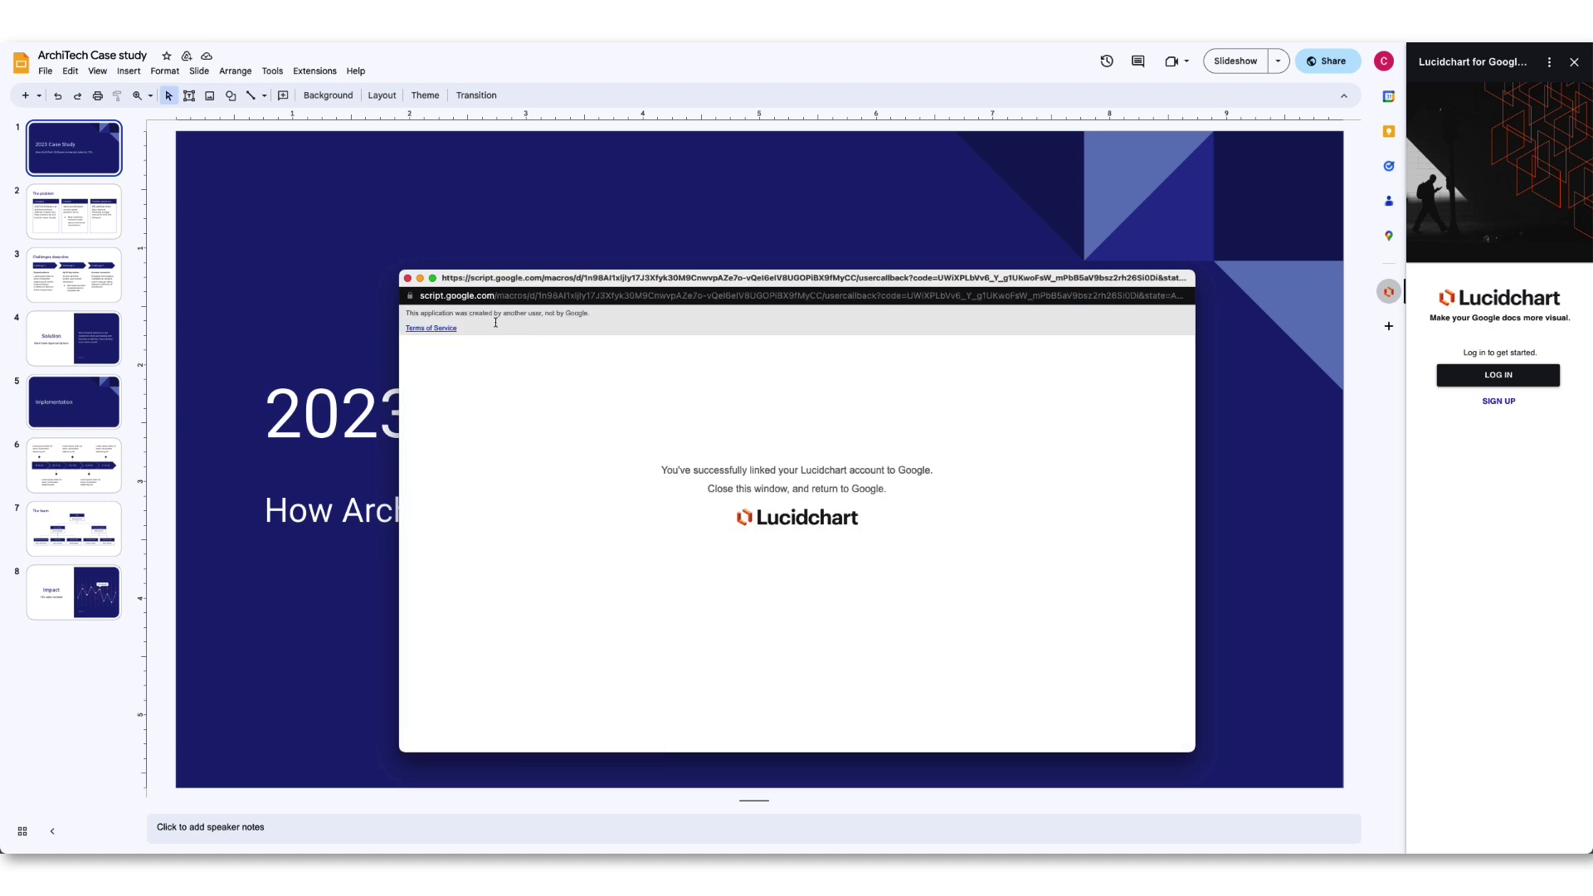
click(407, 279)
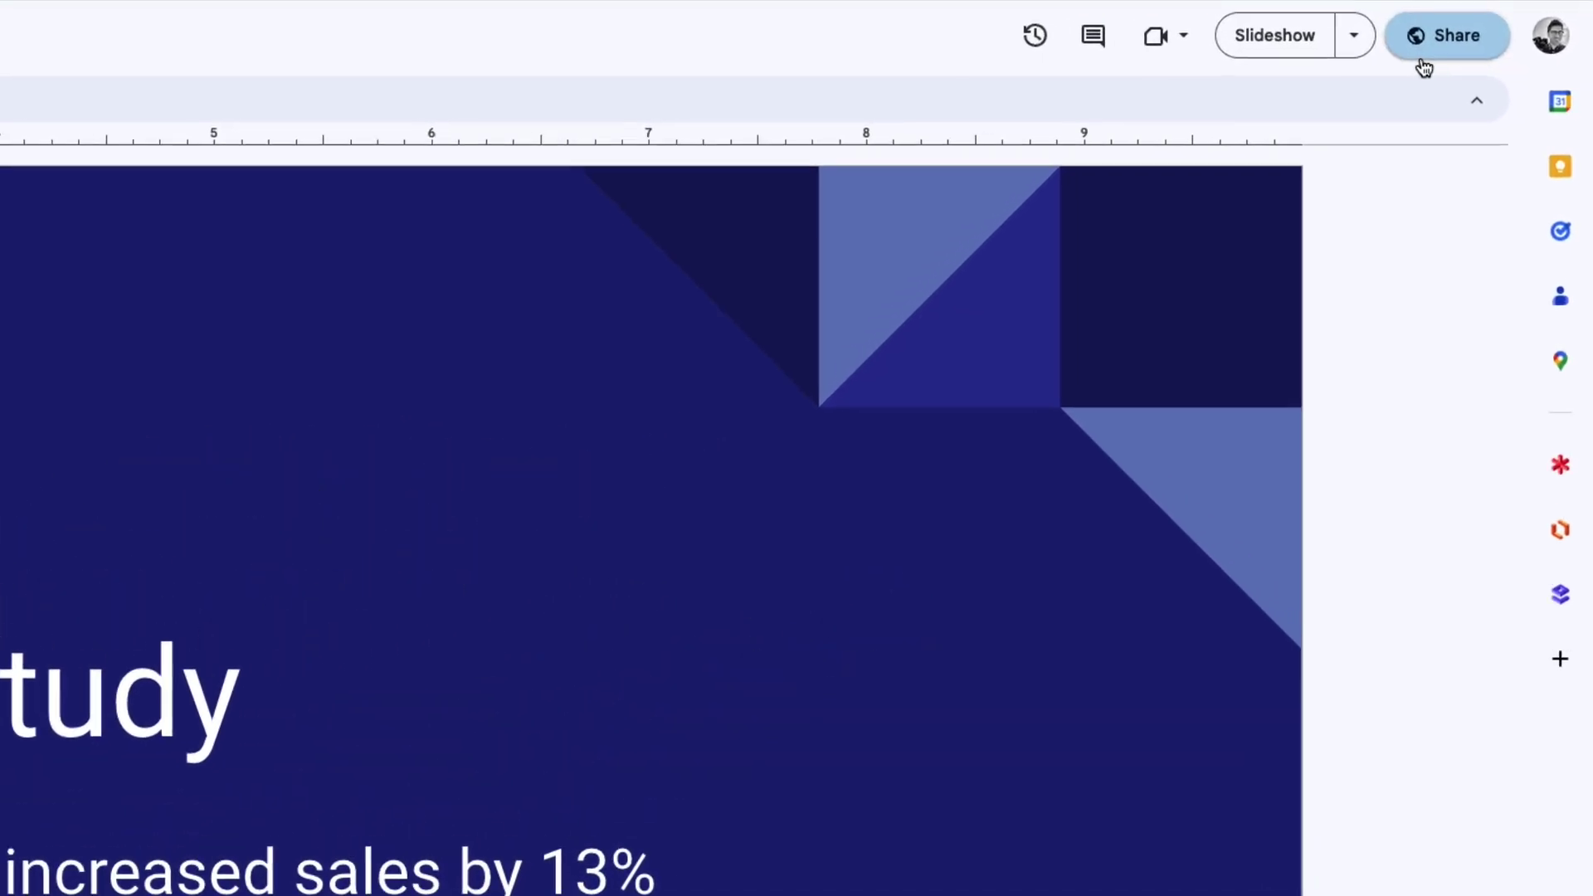
Copy the deck's share link, confirming anyone with the link has Editor access.
click(1503, 66)
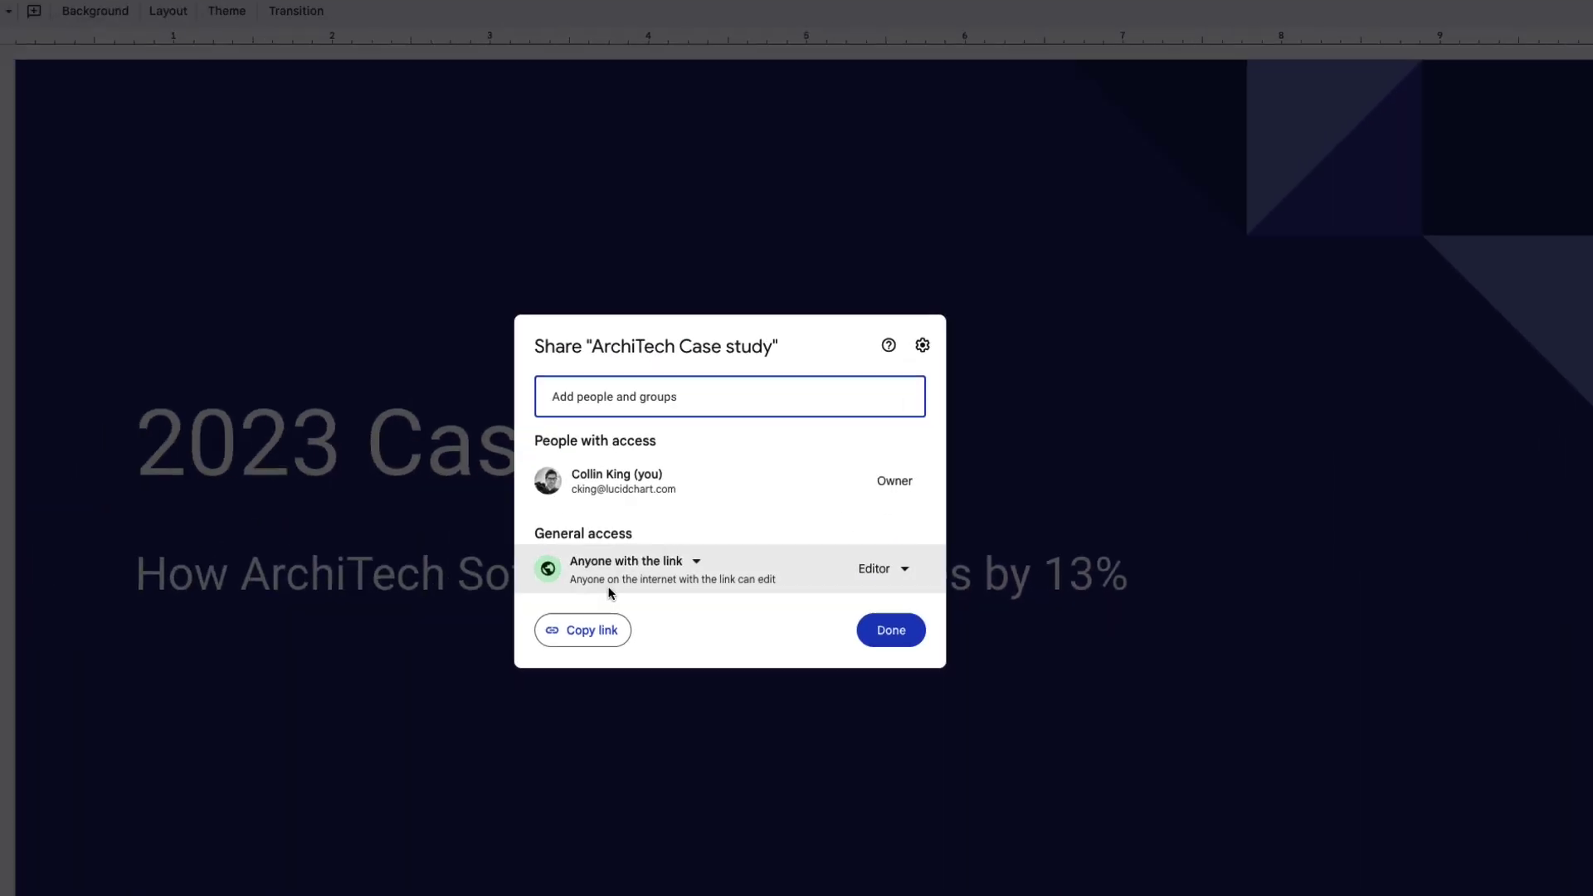
click(655, 595)
click(761, 533)
click(863, 538)
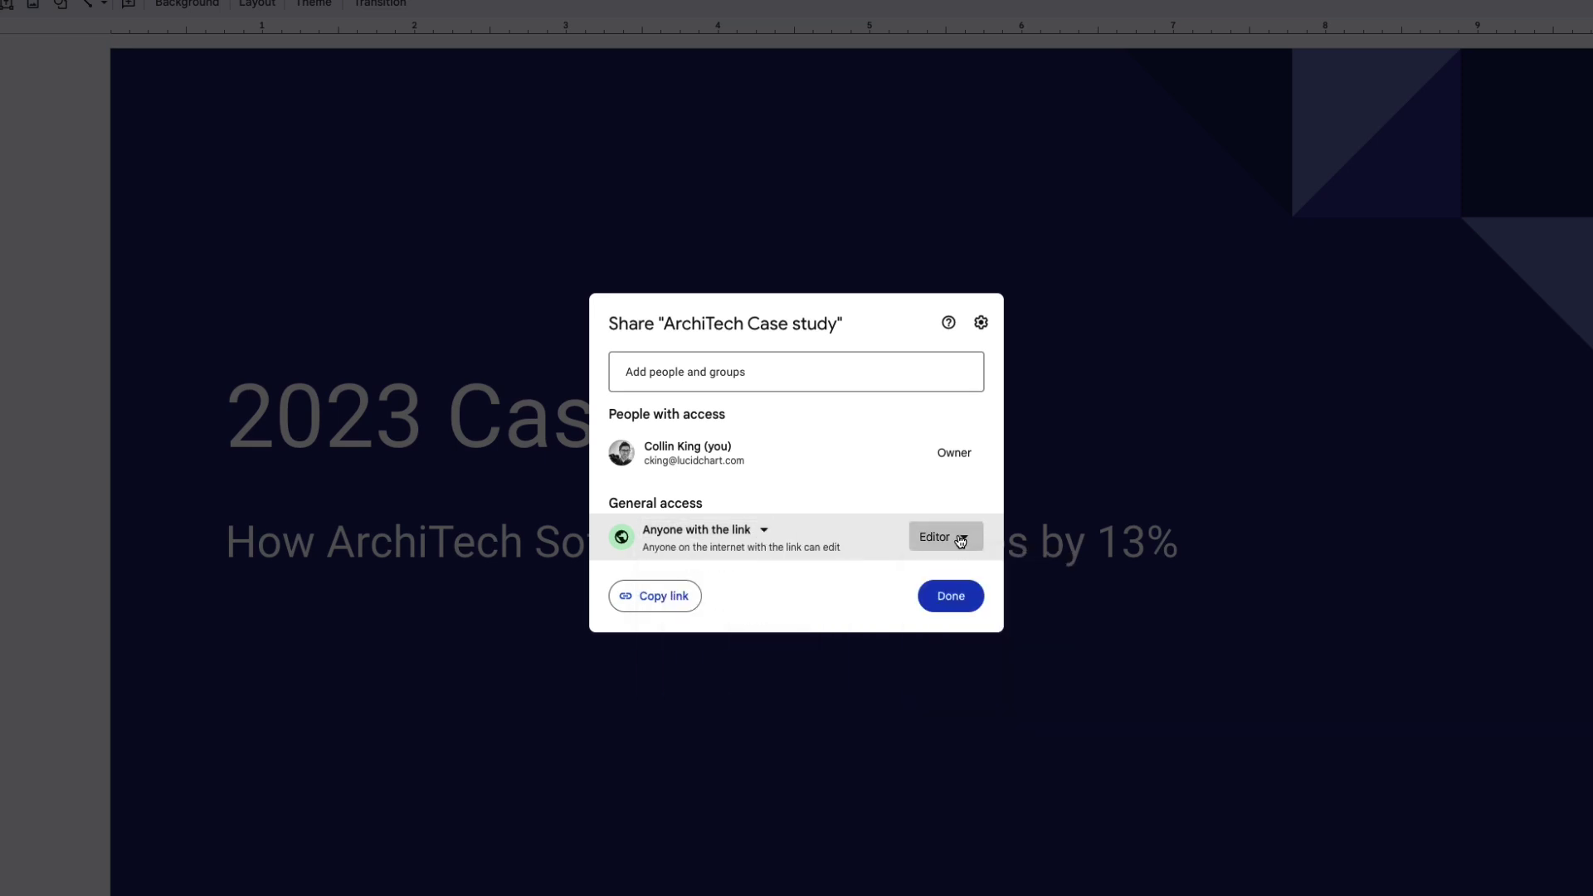
click(961, 603)
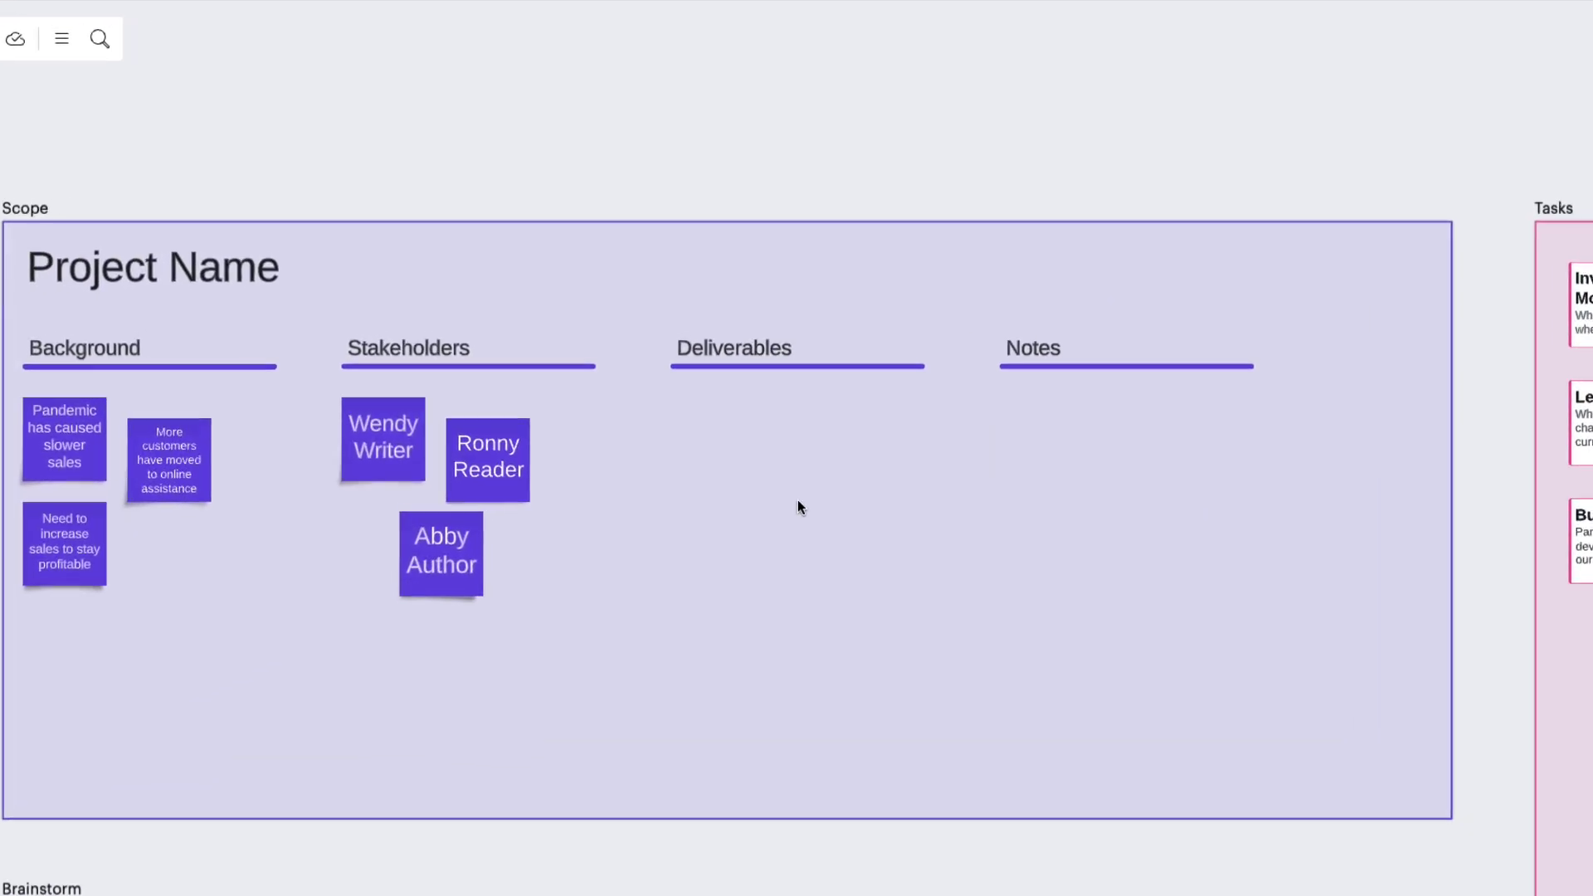
Paste the deck link onto the board, move the card under Deliverables, and enlarge it to 2.522 × 2.92 in.
key(ctrl+v)
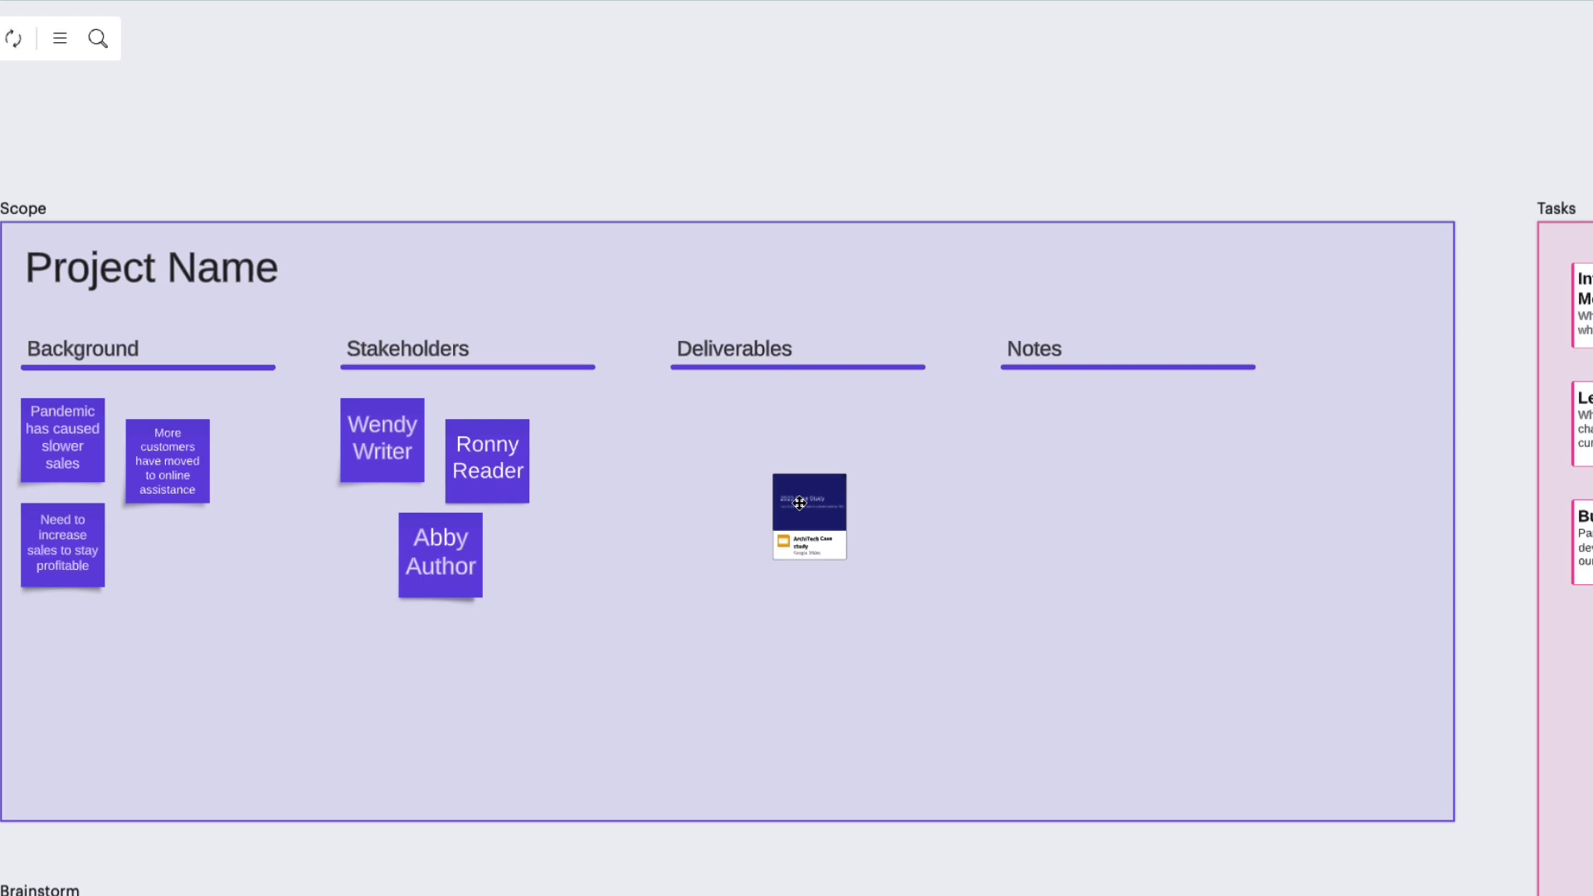
drag(799, 503, 701, 423)
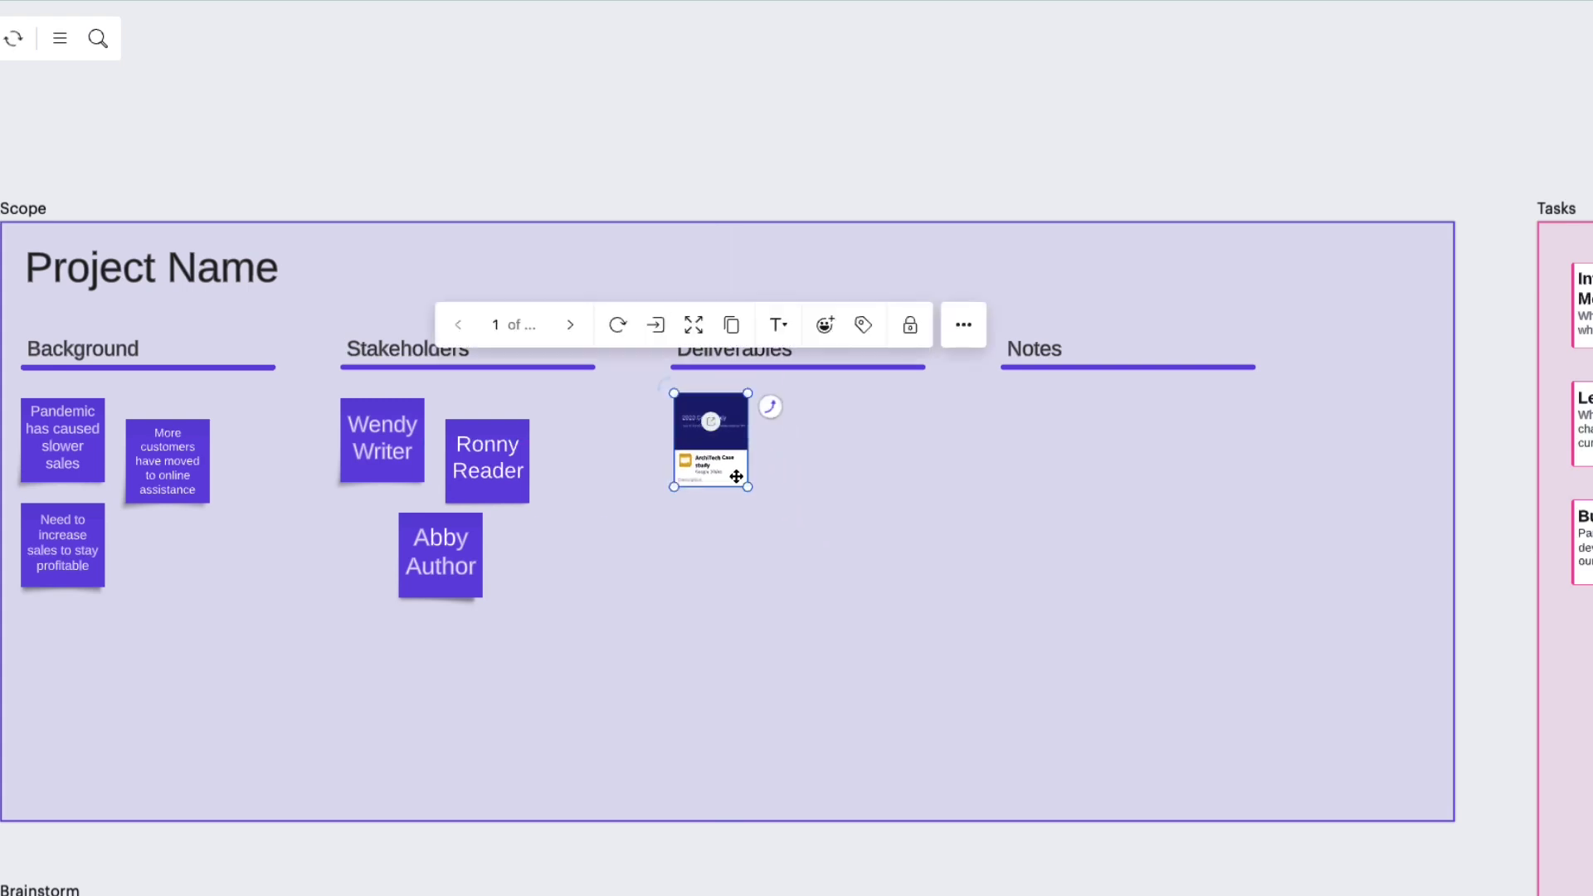
drag(746, 487, 885, 637)
mouse_move(661, 390)
mouse_down()
mouse_move(650, 422)
mouse_move(676, 387)
mouse_up()
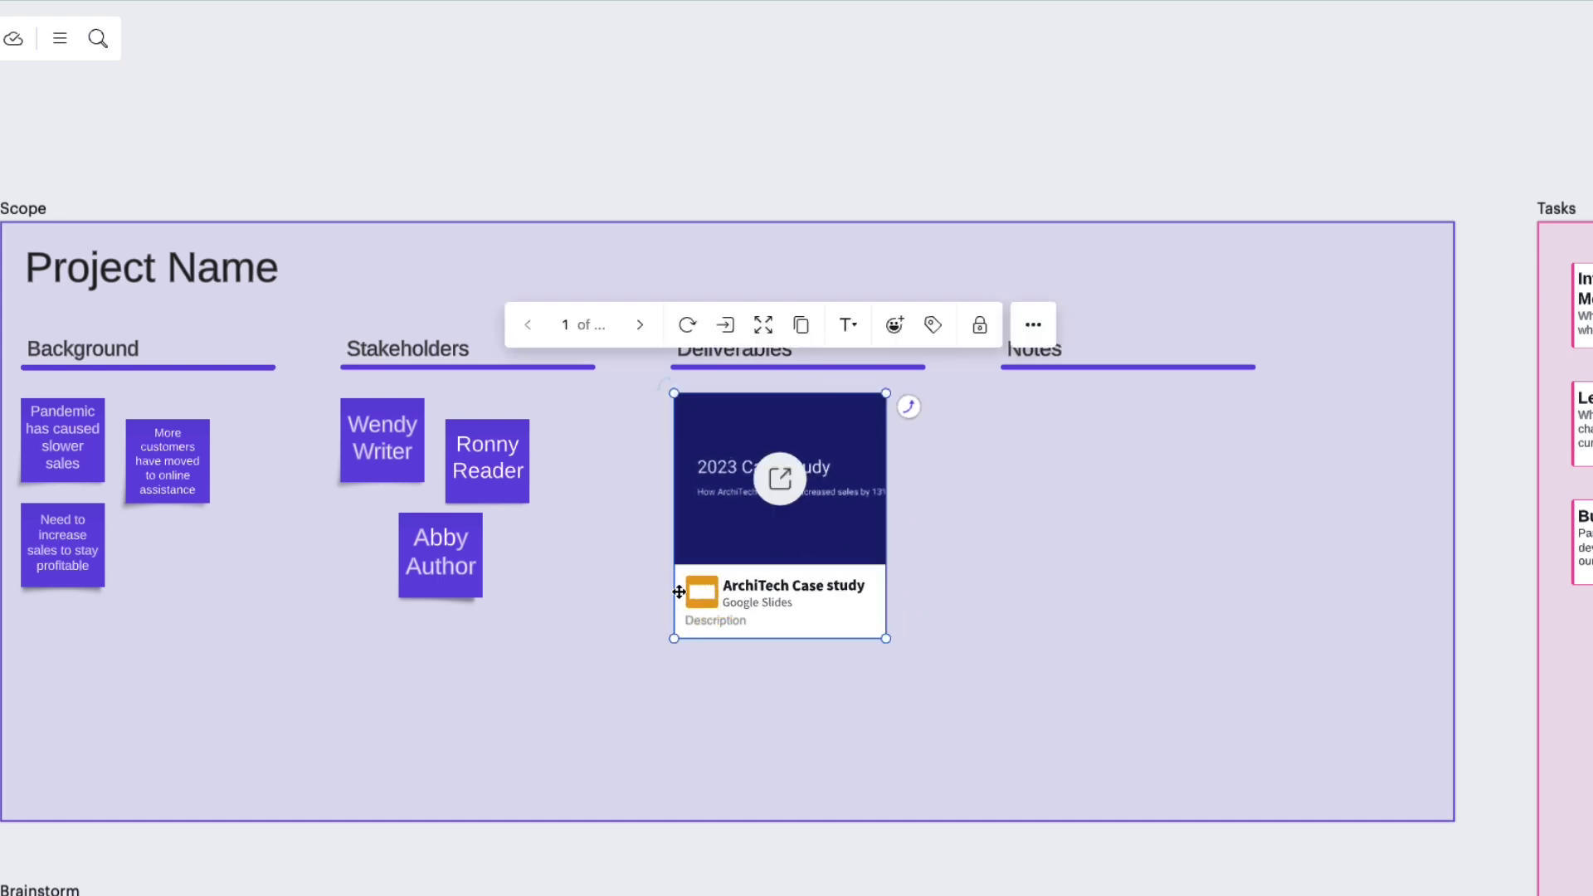
Set the Slides card's description to 'Presentation'.
click(689, 622)
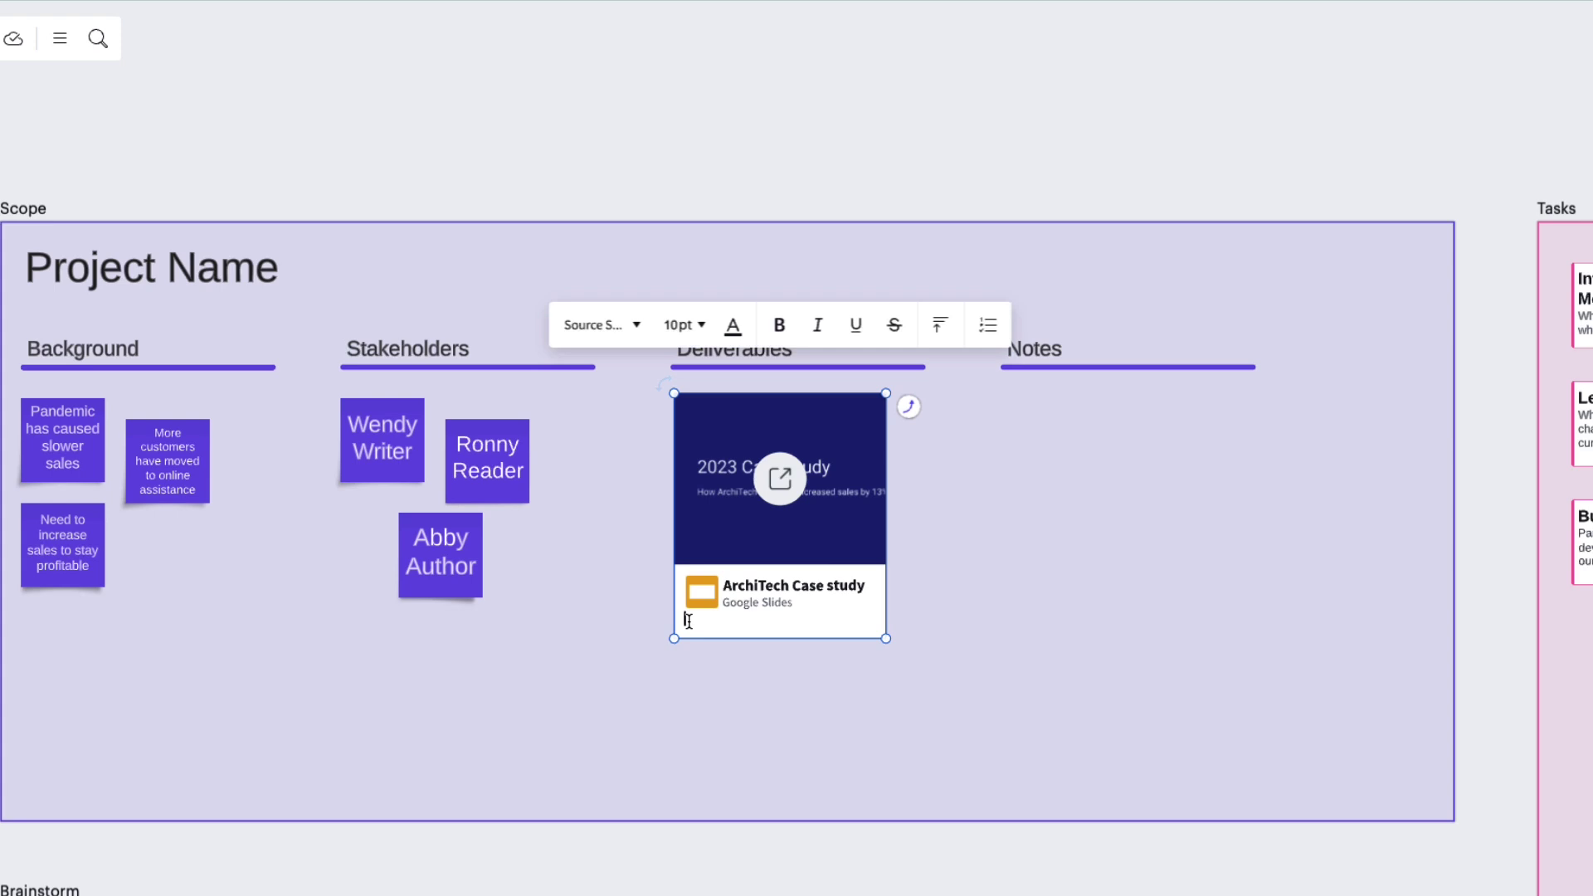
text(Presentation)
key(Escape)
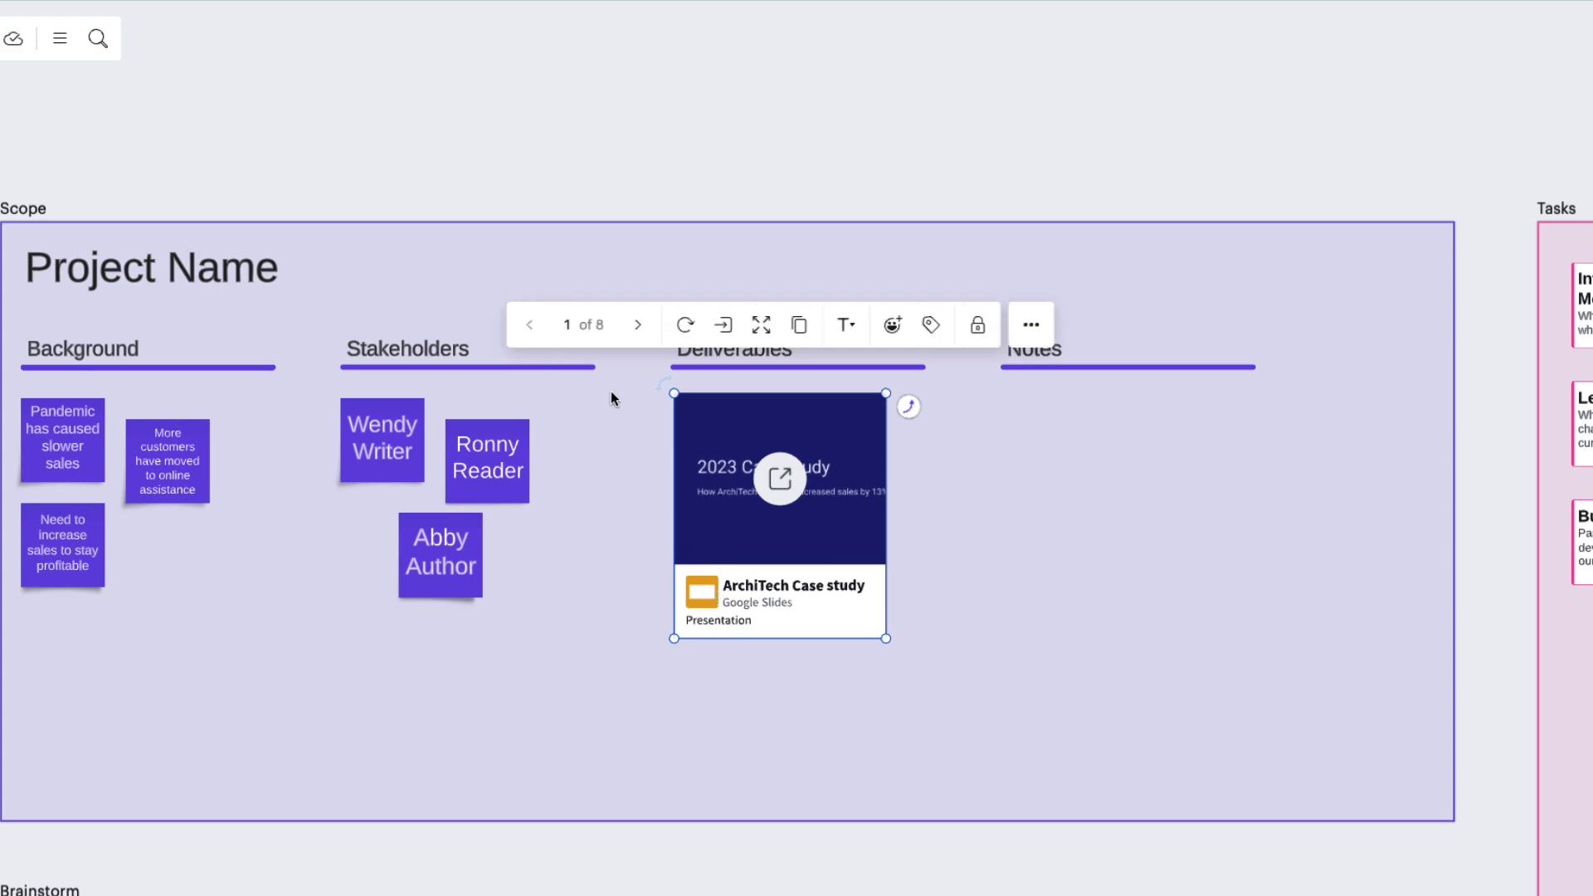
Page through the deck and extract slide 1, the 2023 Case Study title, as a board image.
click(638, 326)
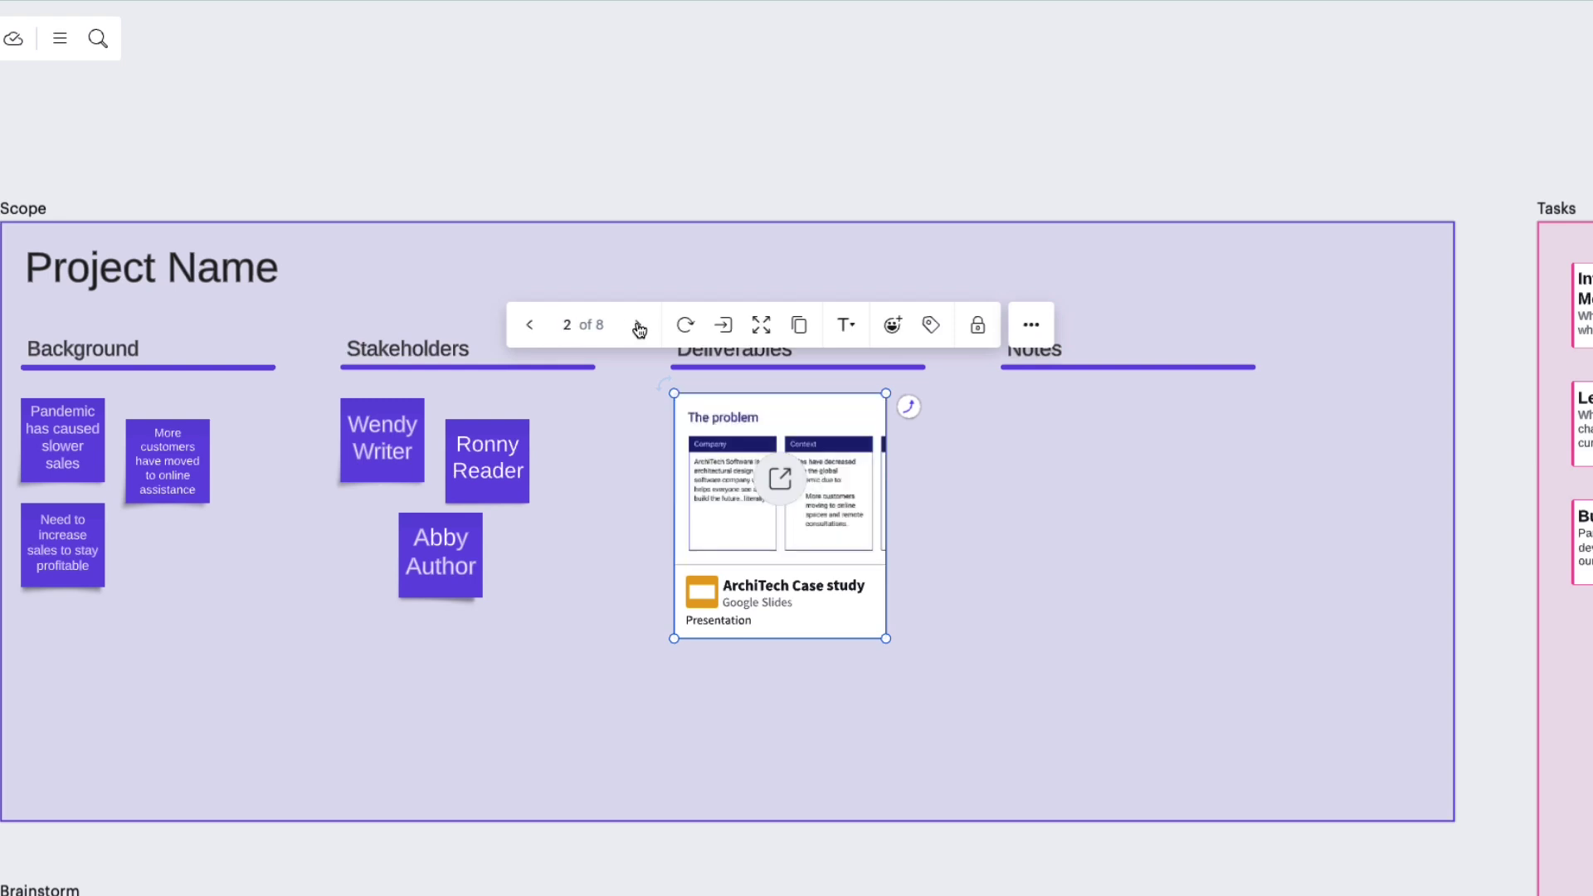
click(639, 325)
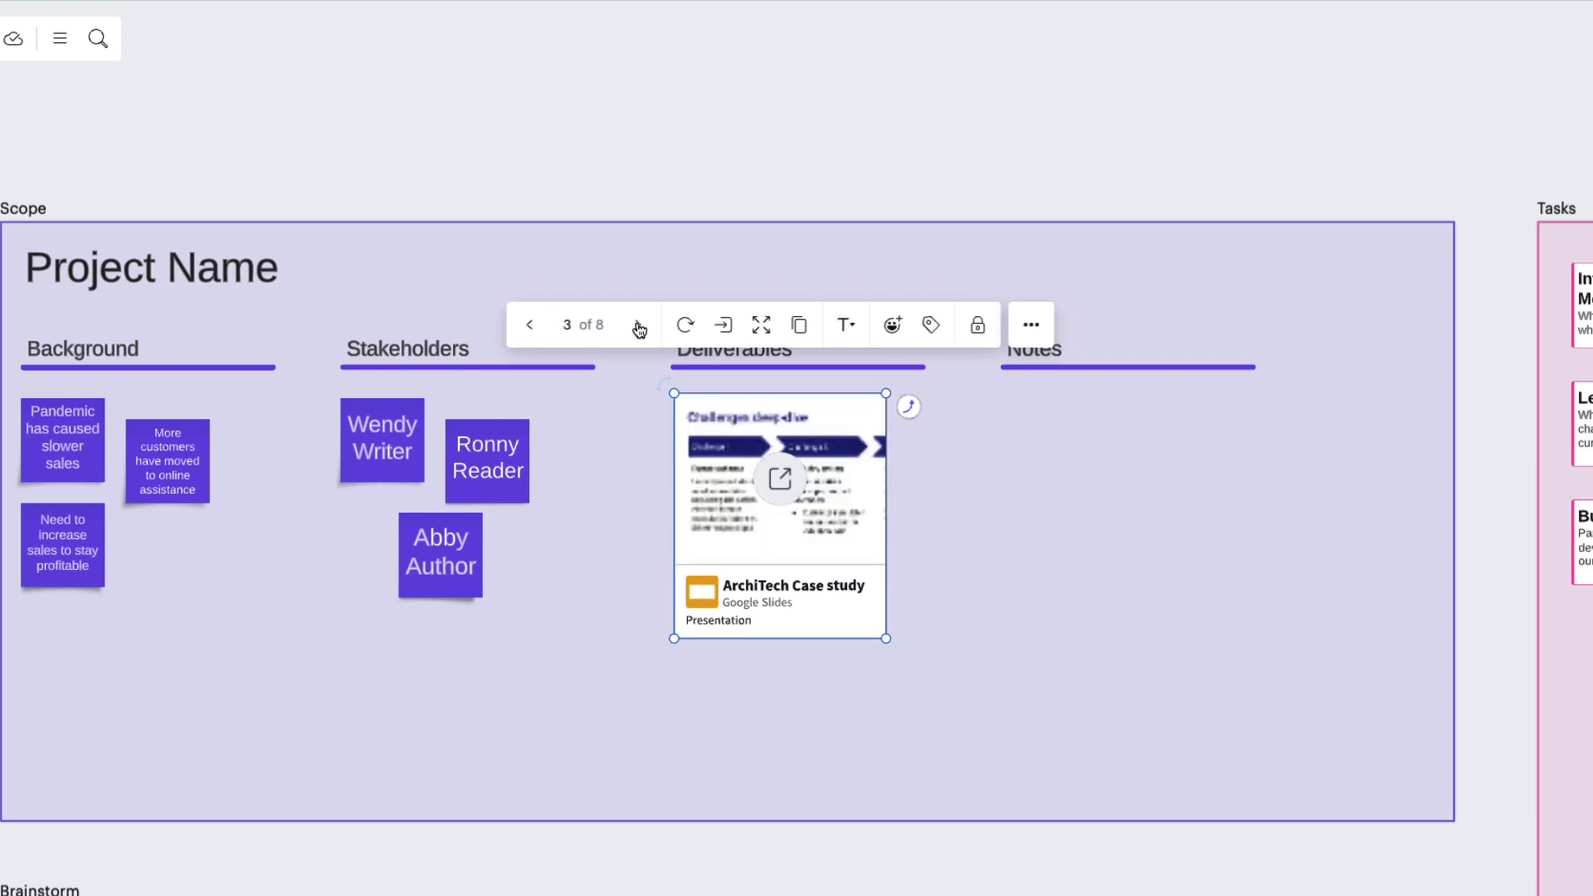
click(685, 326)
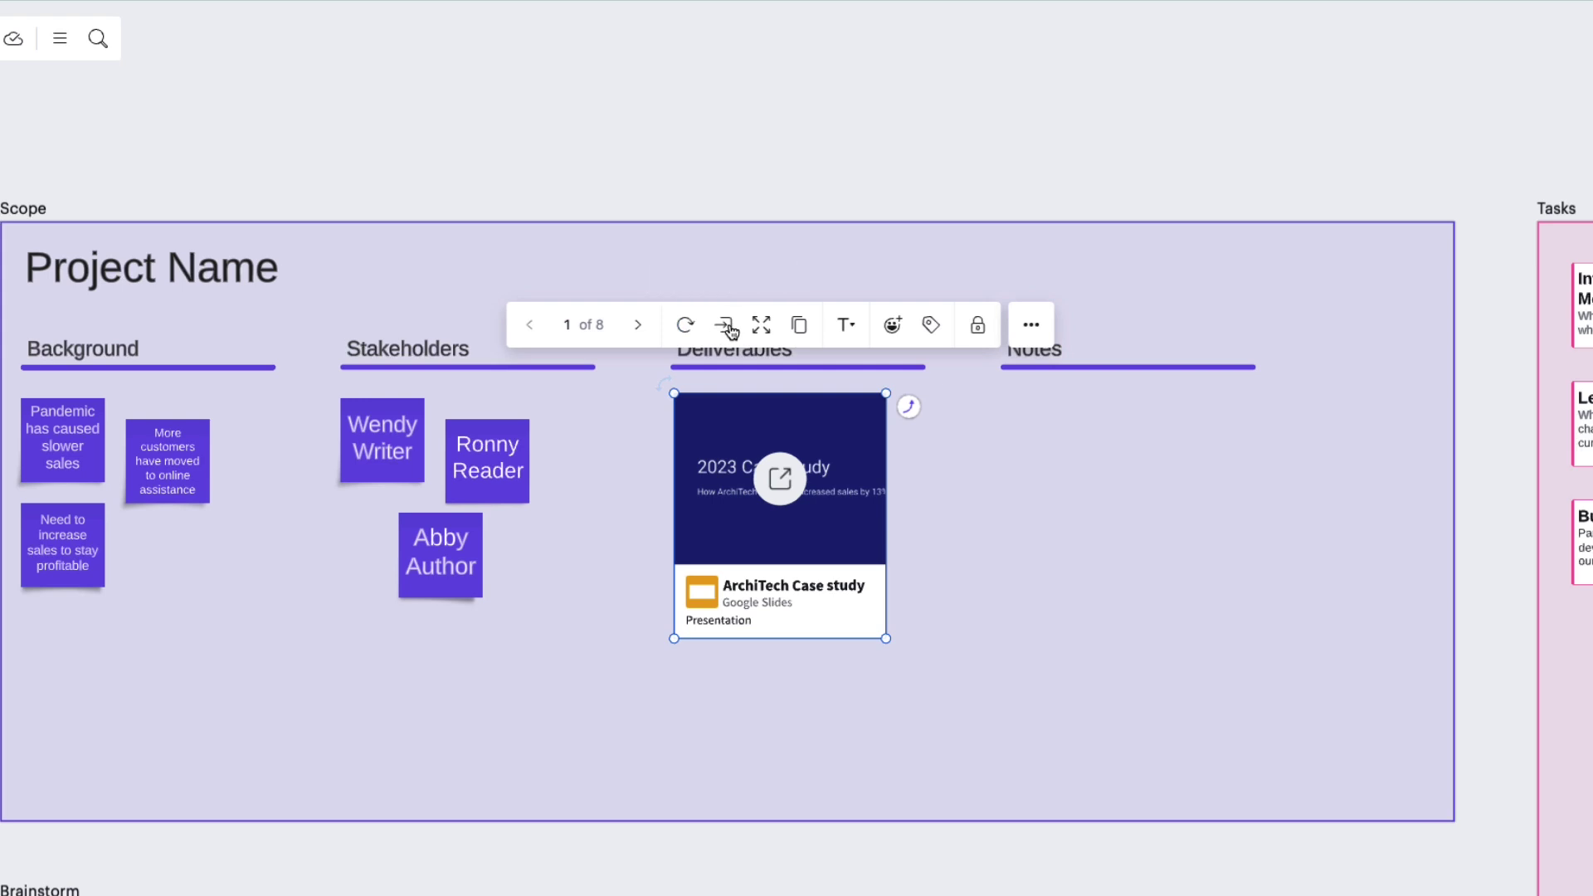
click(725, 327)
click(765, 501)
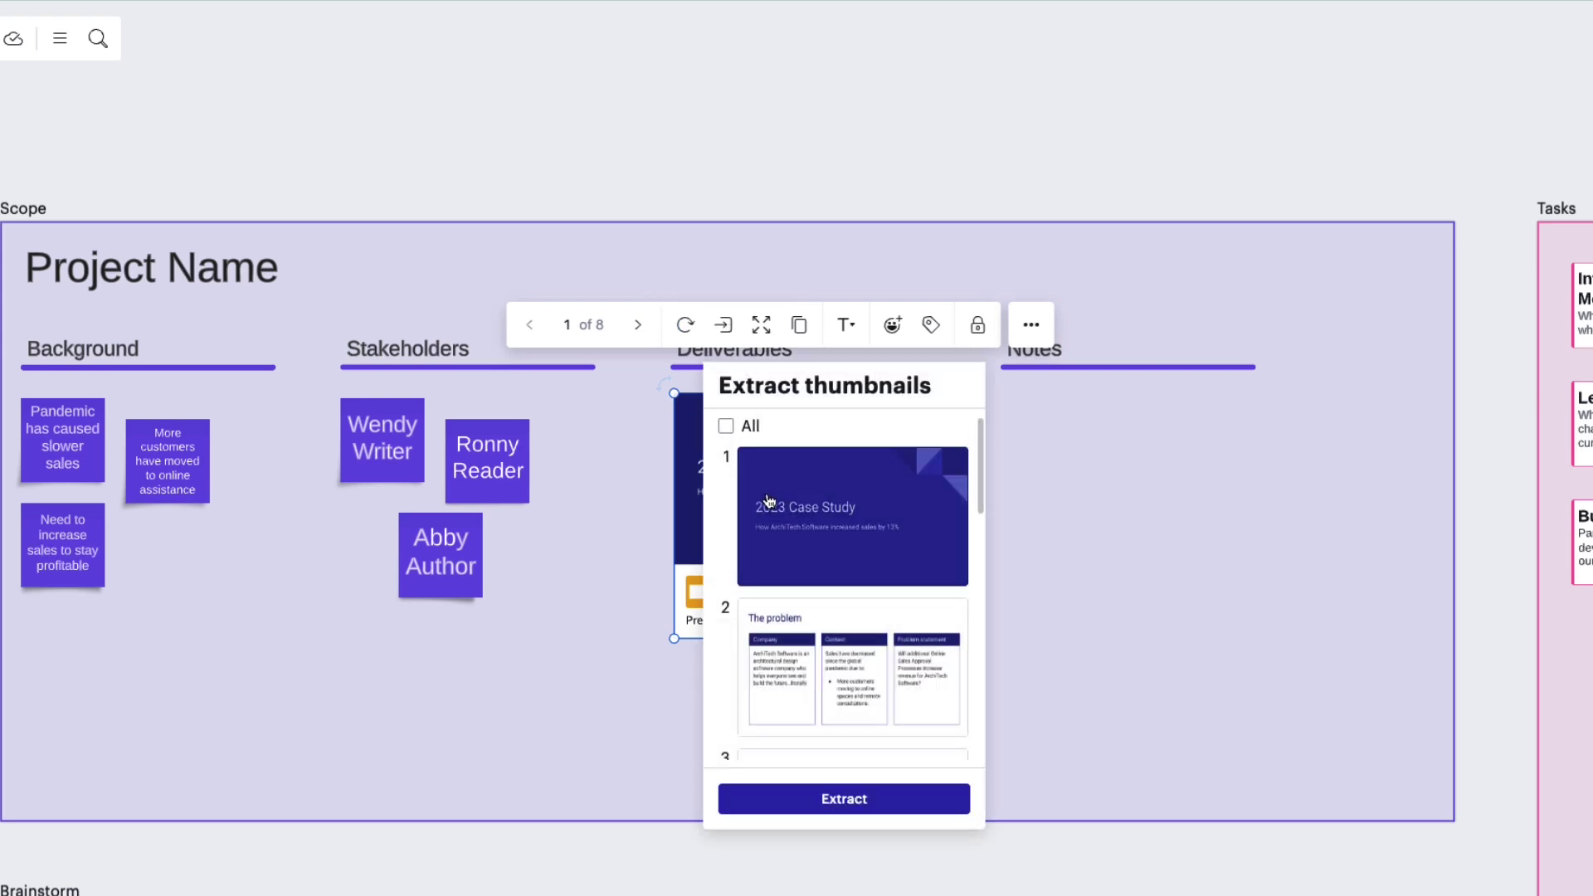
click(761, 802)
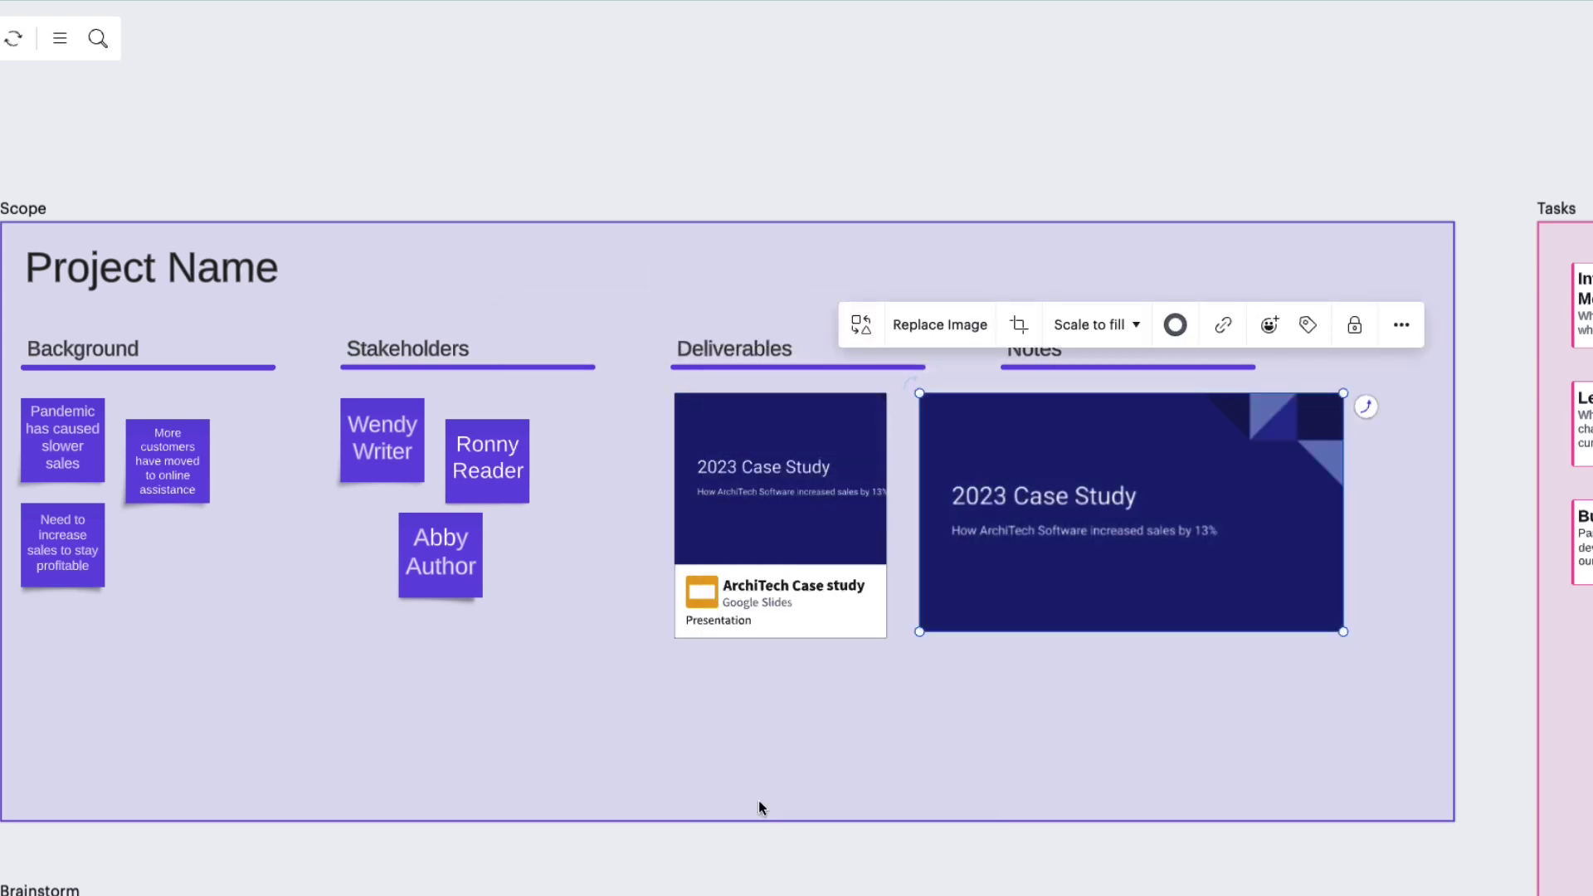
click(860, 478)
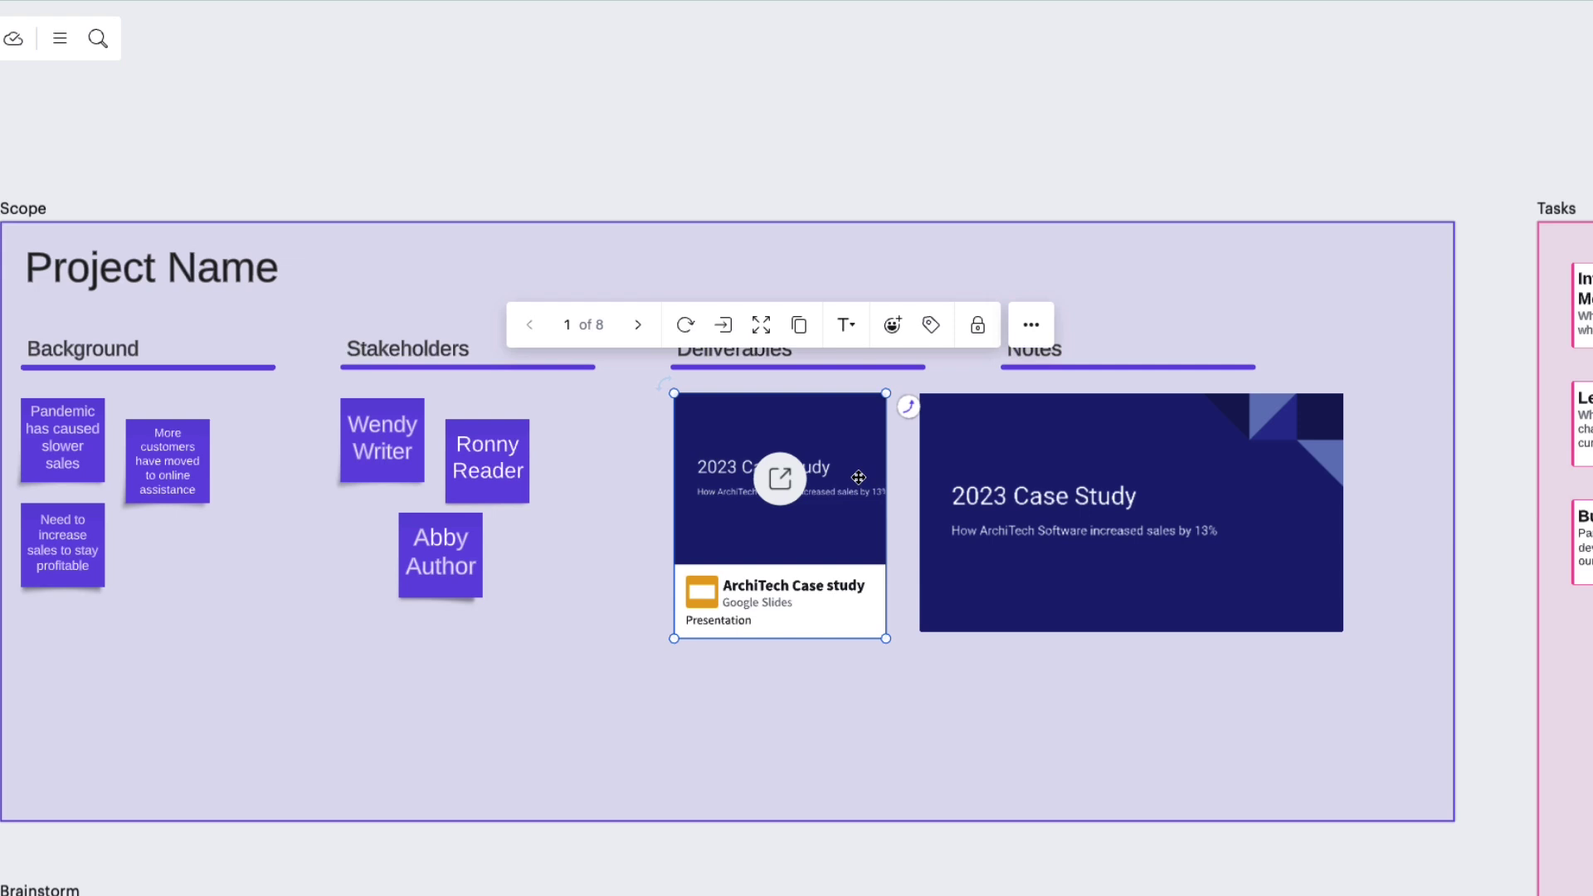
Change the embedded deck's subtitle from 13% to 15%, then open the deck in full Google Slides.
click(770, 345)
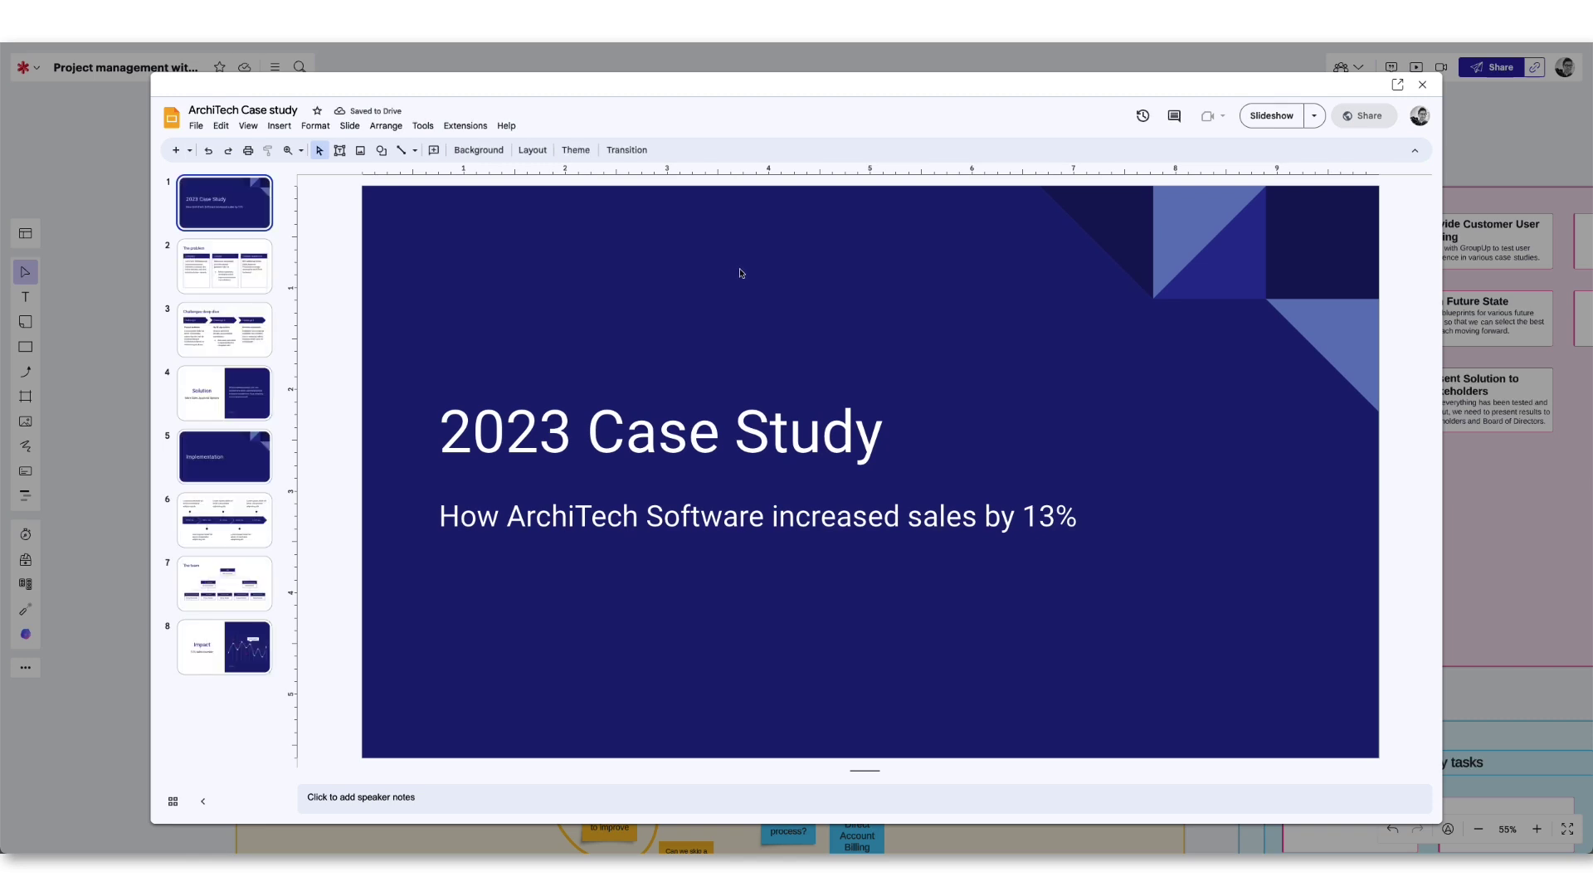
click(1062, 520)
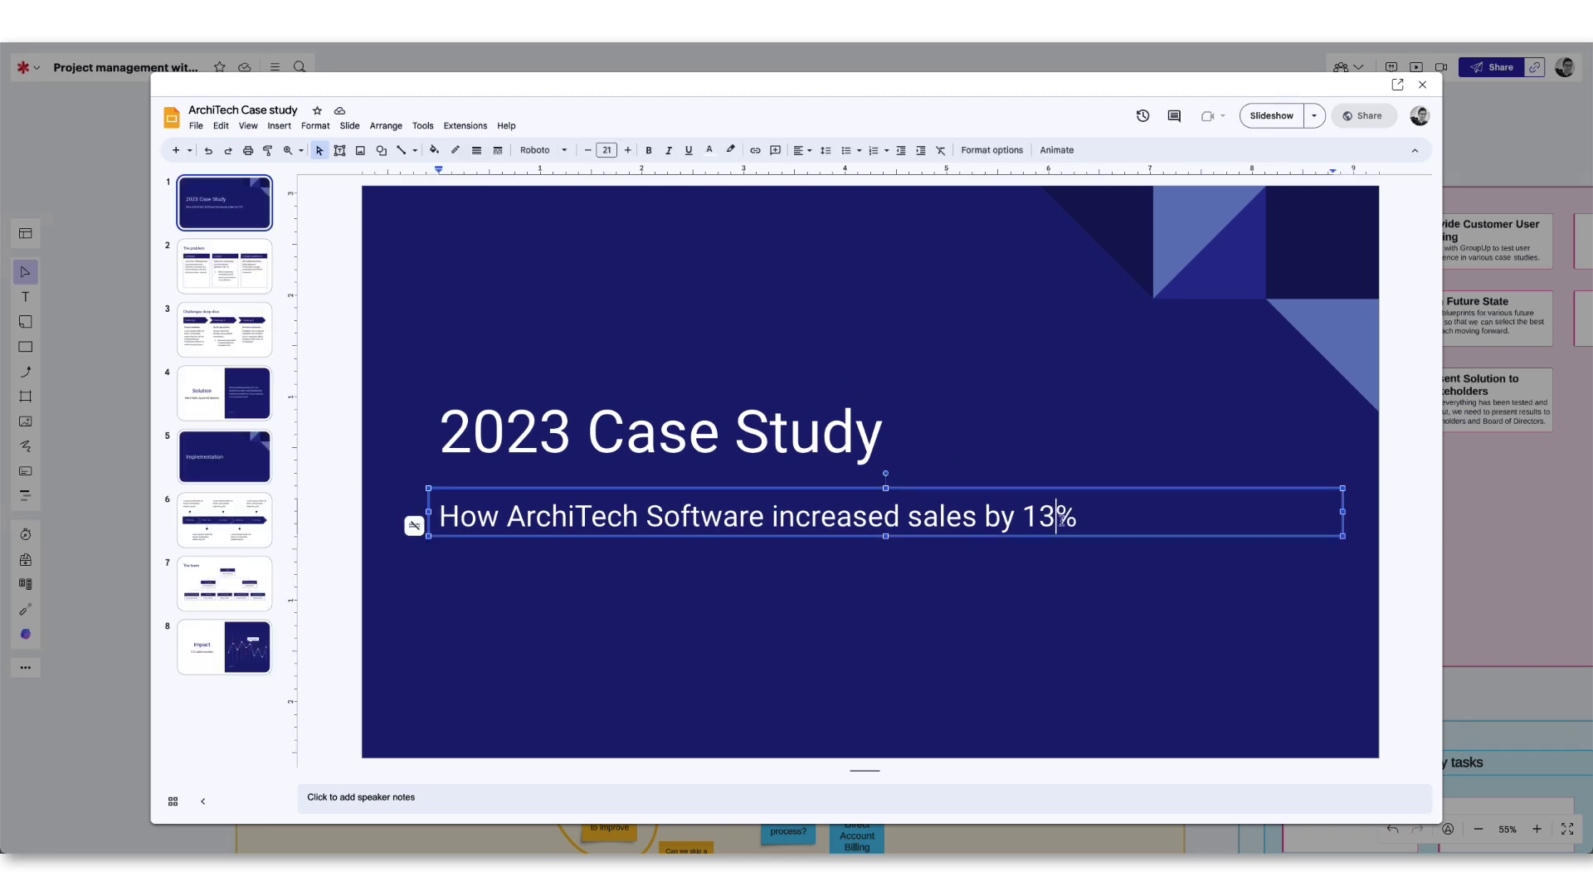
key(BackSpace)
text(5)
click(1095, 476)
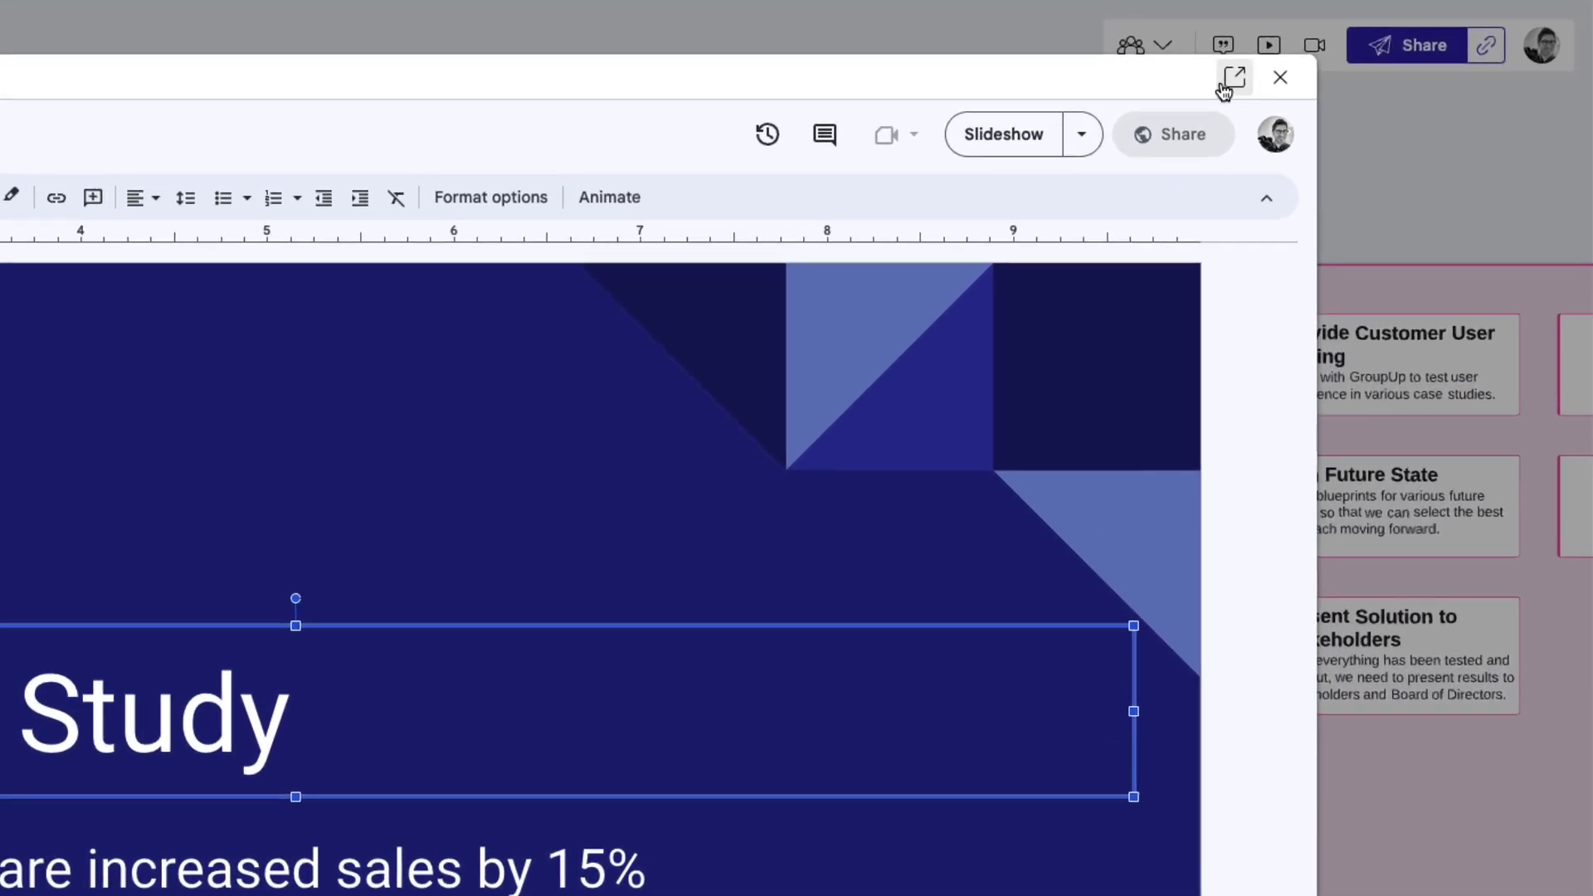
click(1224, 85)
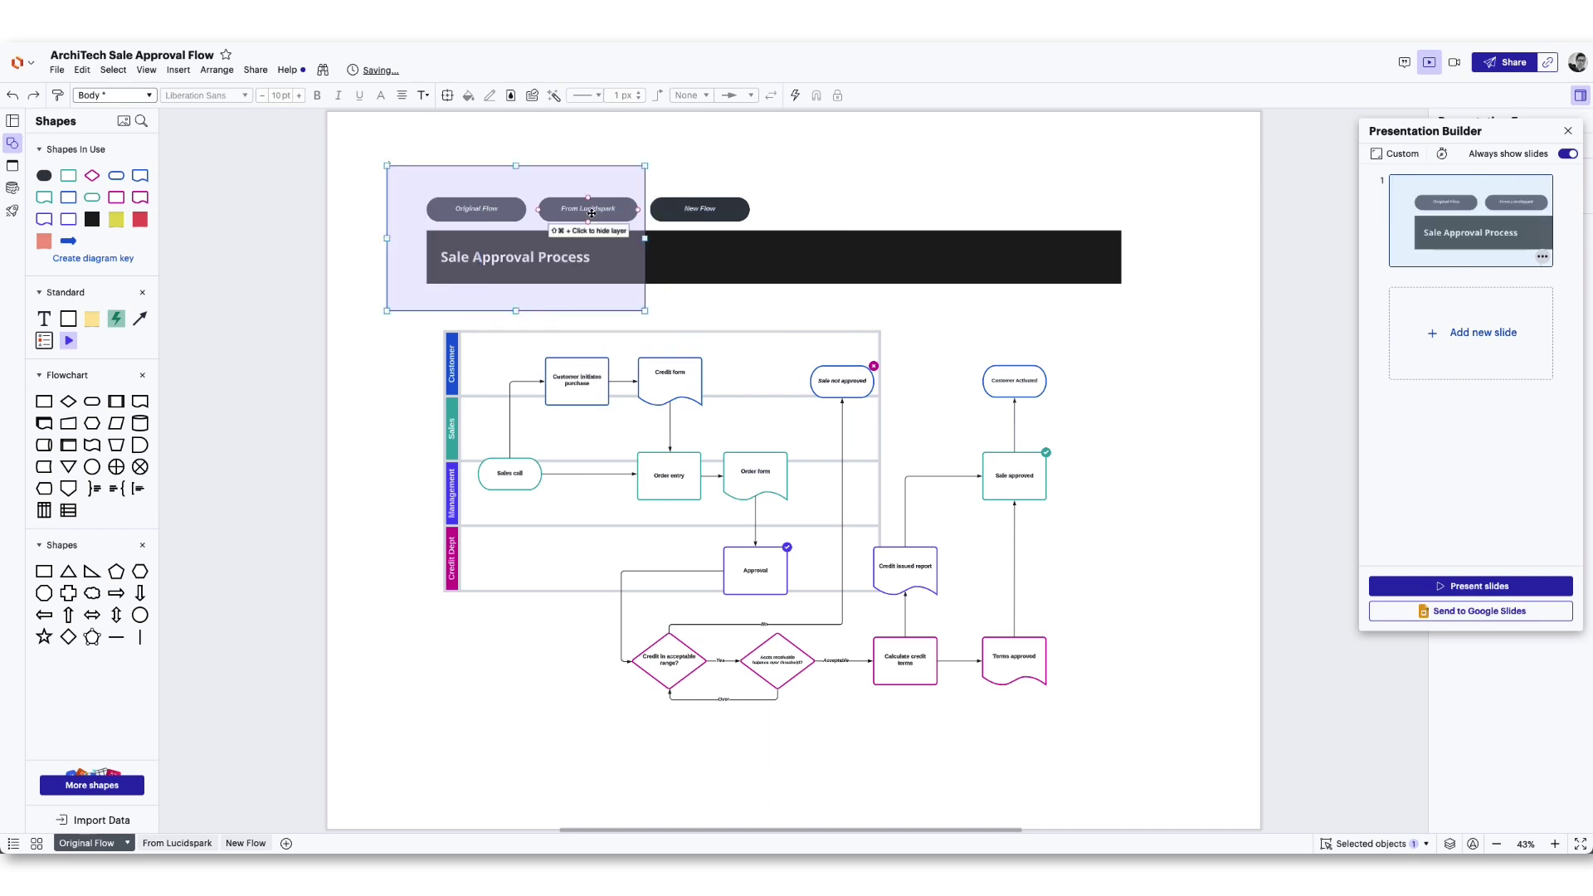
Fit slide 1's frame over the Original Flow diagram and add a fitted slide 2 for From Lucidspark.
drag(639, 313, 1175, 750)
click(177, 843)
click(1483, 359)
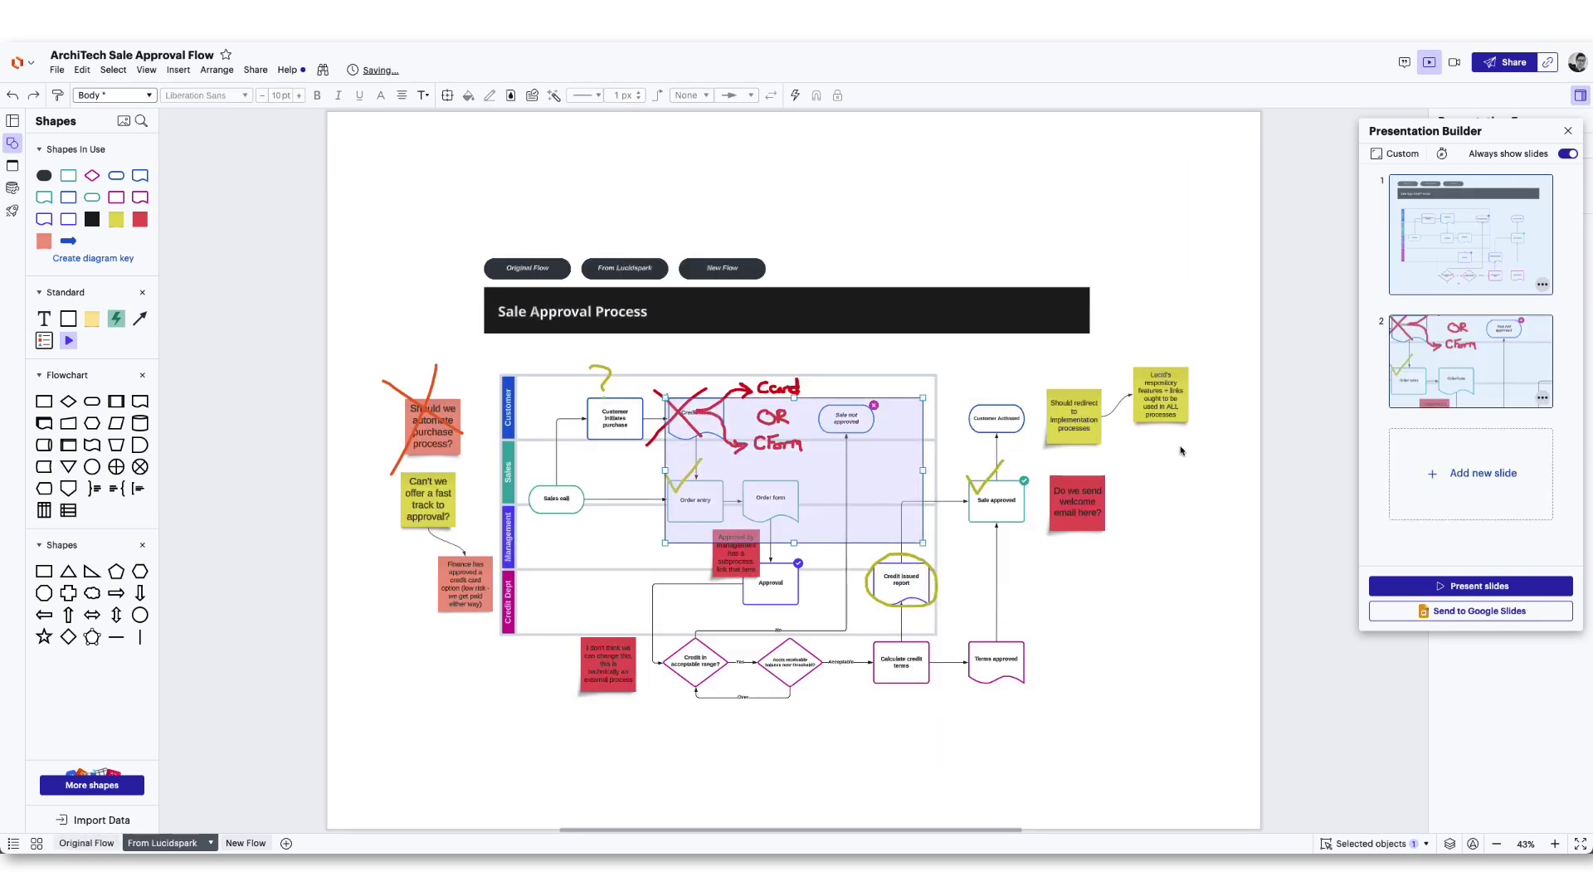
drag(795, 475, 475, 284)
drag(605, 368, 1228, 772)
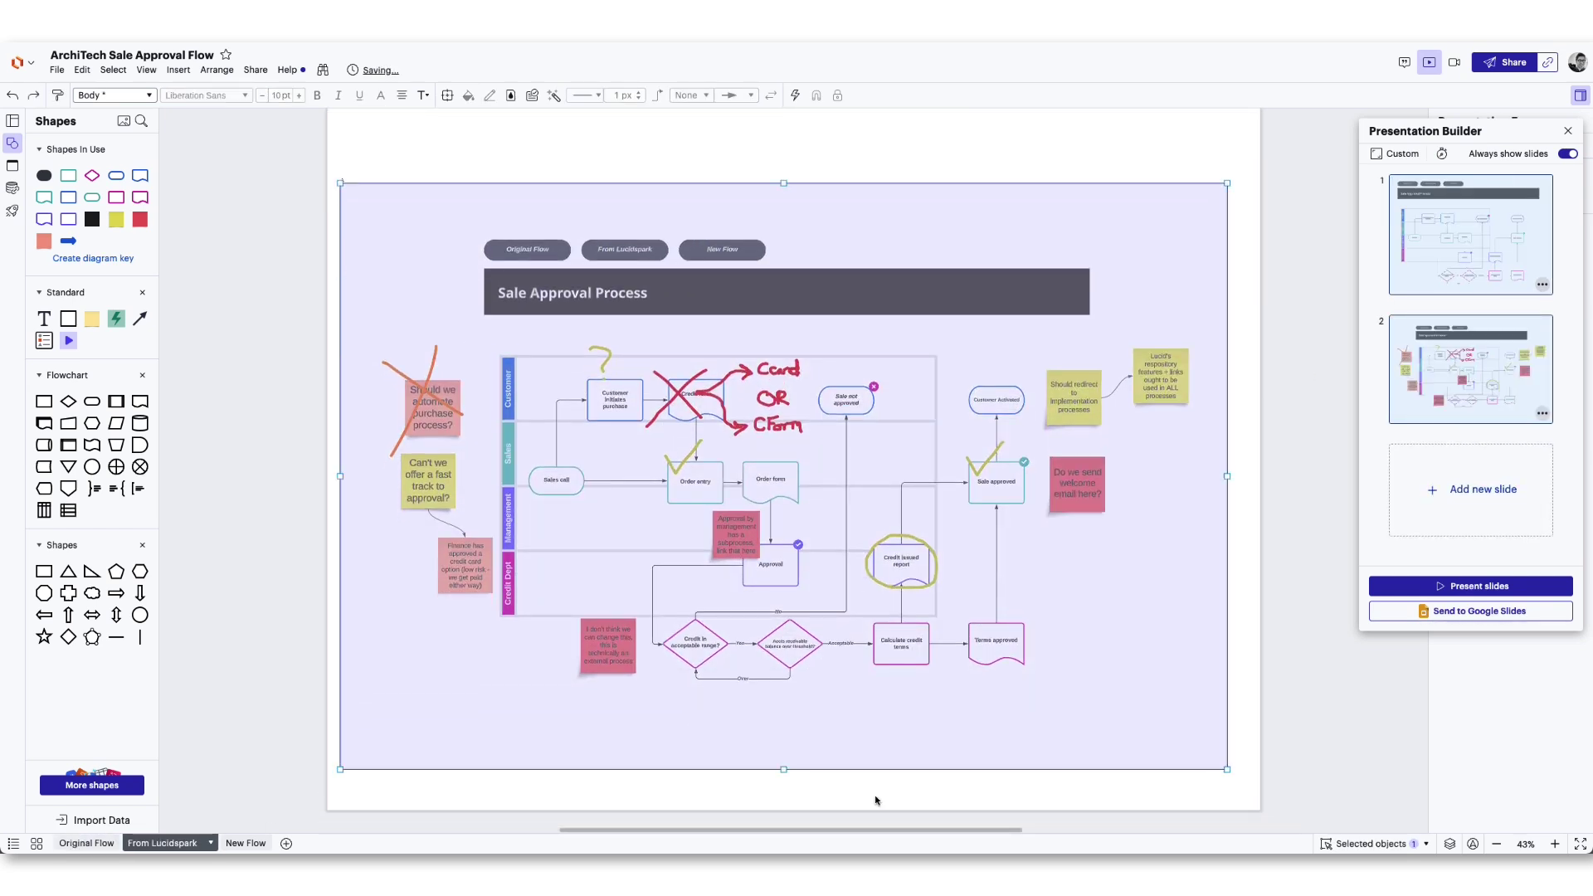
Add slide 3 for the New Flow page and send all three slides to Google Slides.
click(245, 843)
click(1483, 473)
drag(904, 493, 1187, 744)
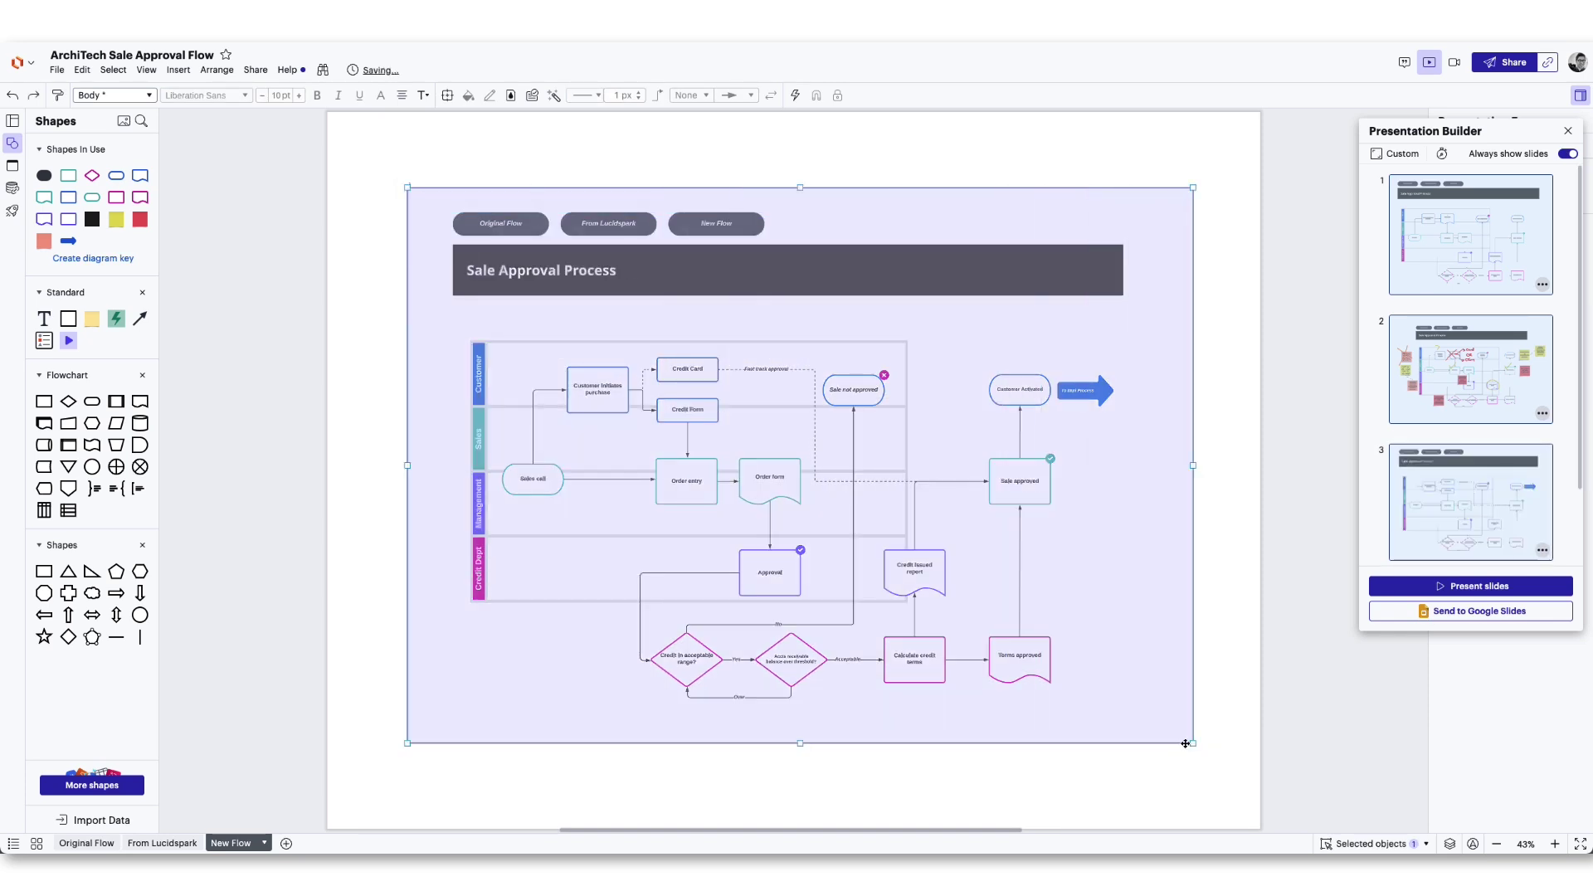
click(1427, 80)
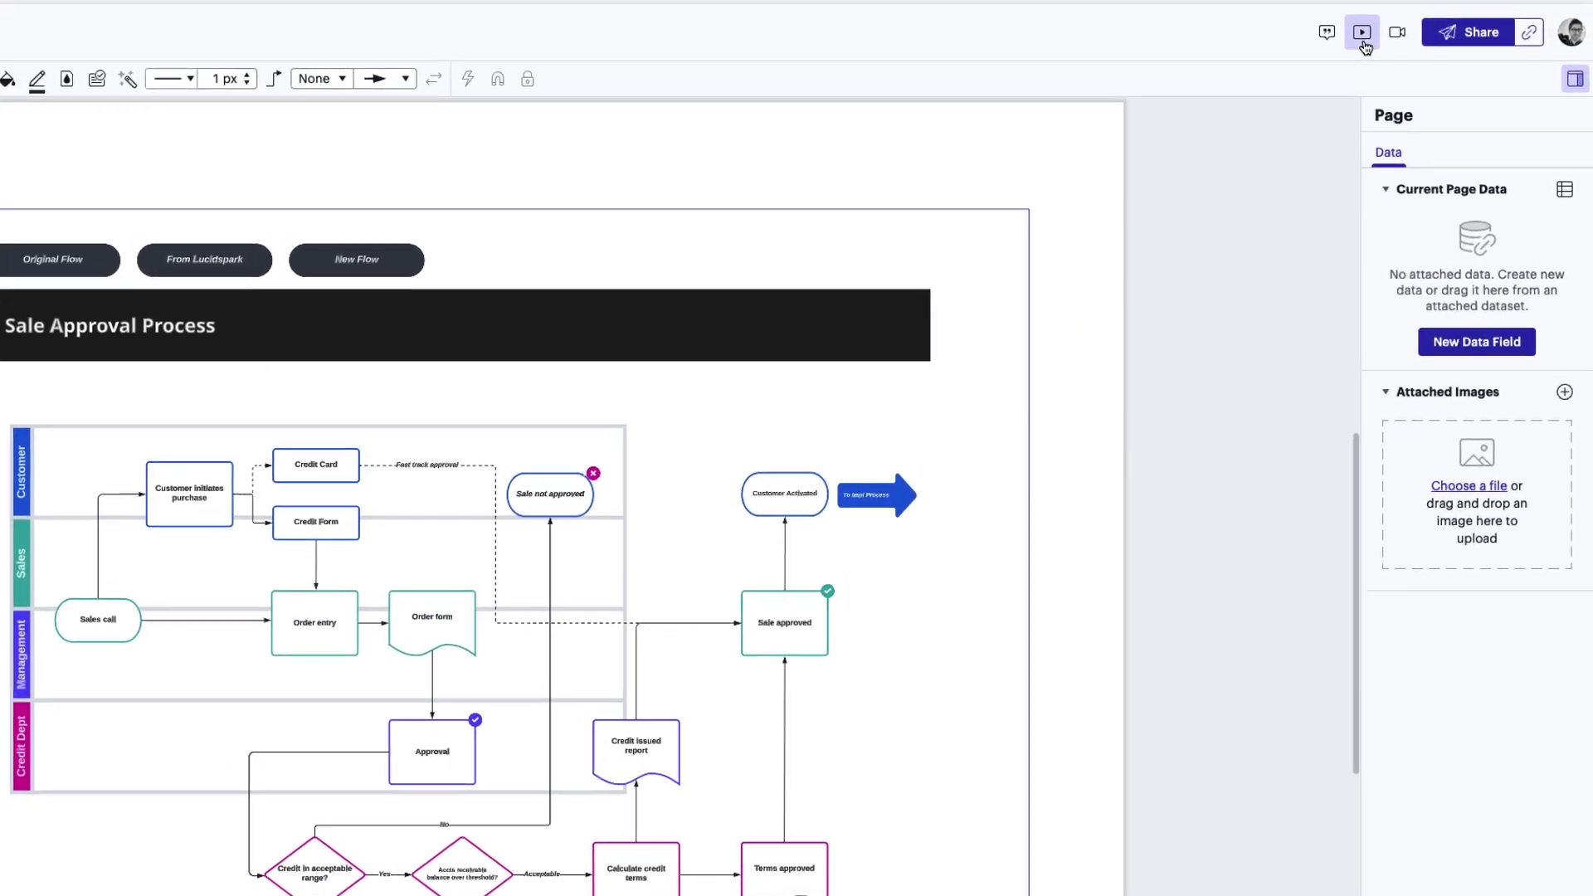
click(1429, 66)
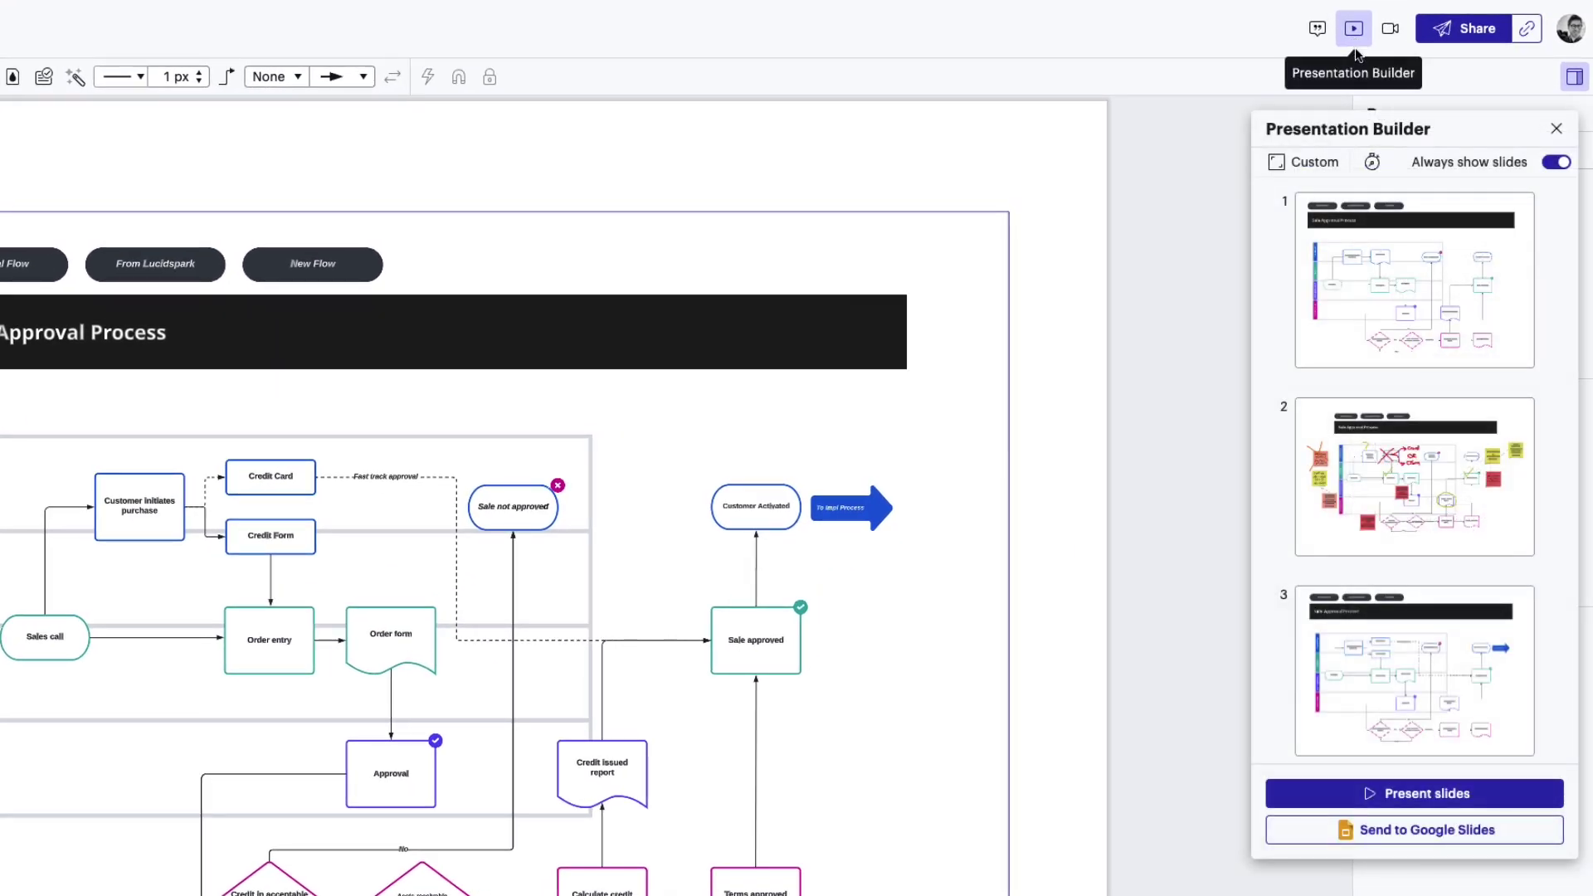
click(1384, 847)
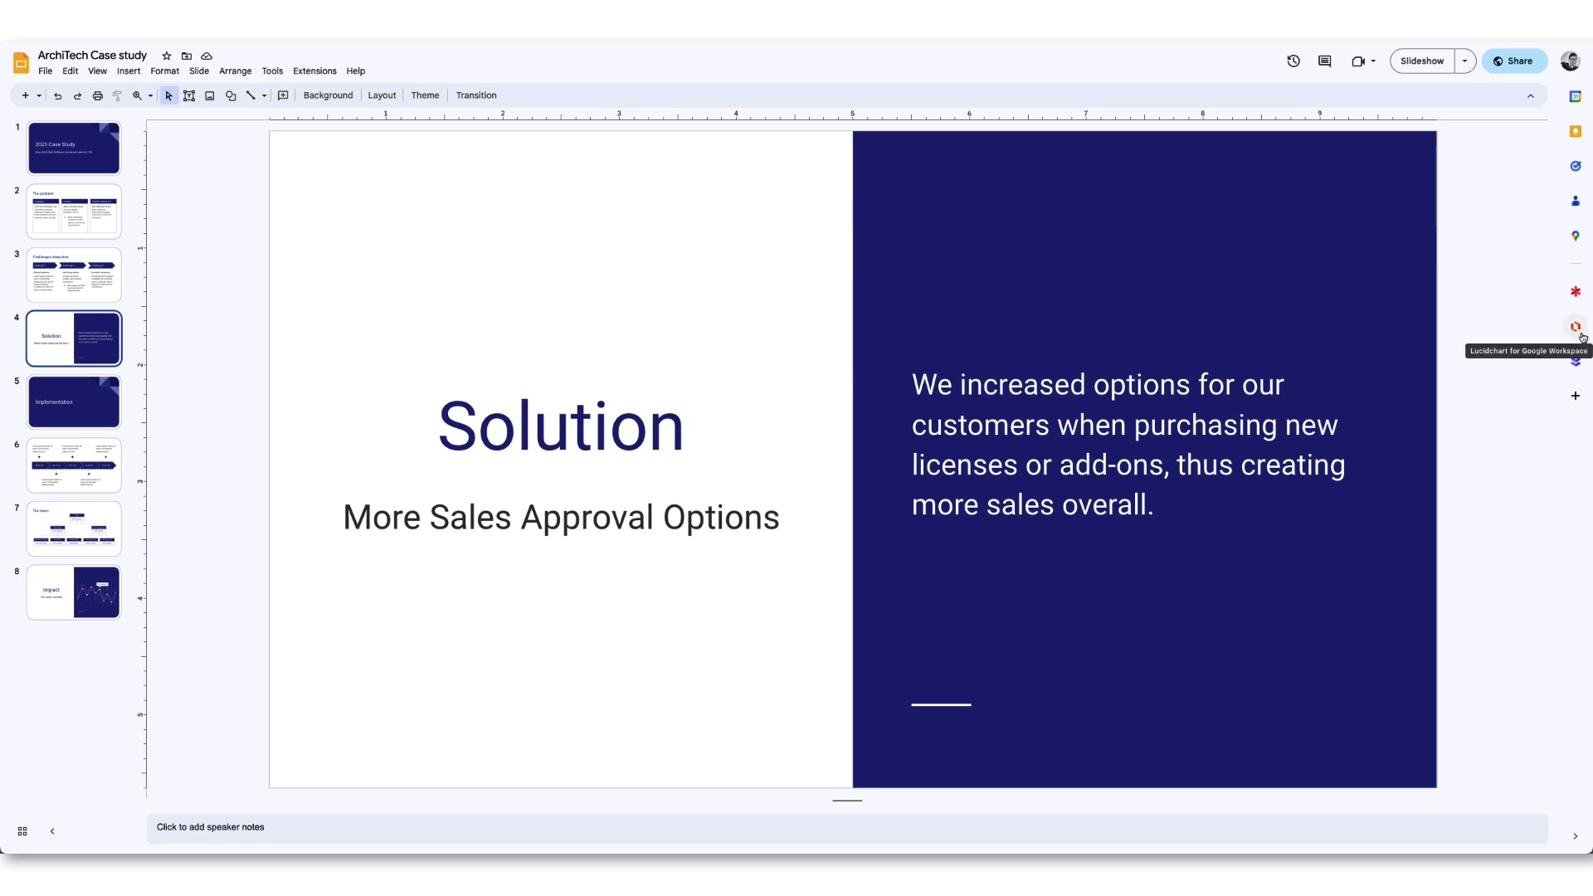
Insert the ArchiTech Sale Approval Flow diagram onto the Solution slide from Lucidchart.
click(1575, 326)
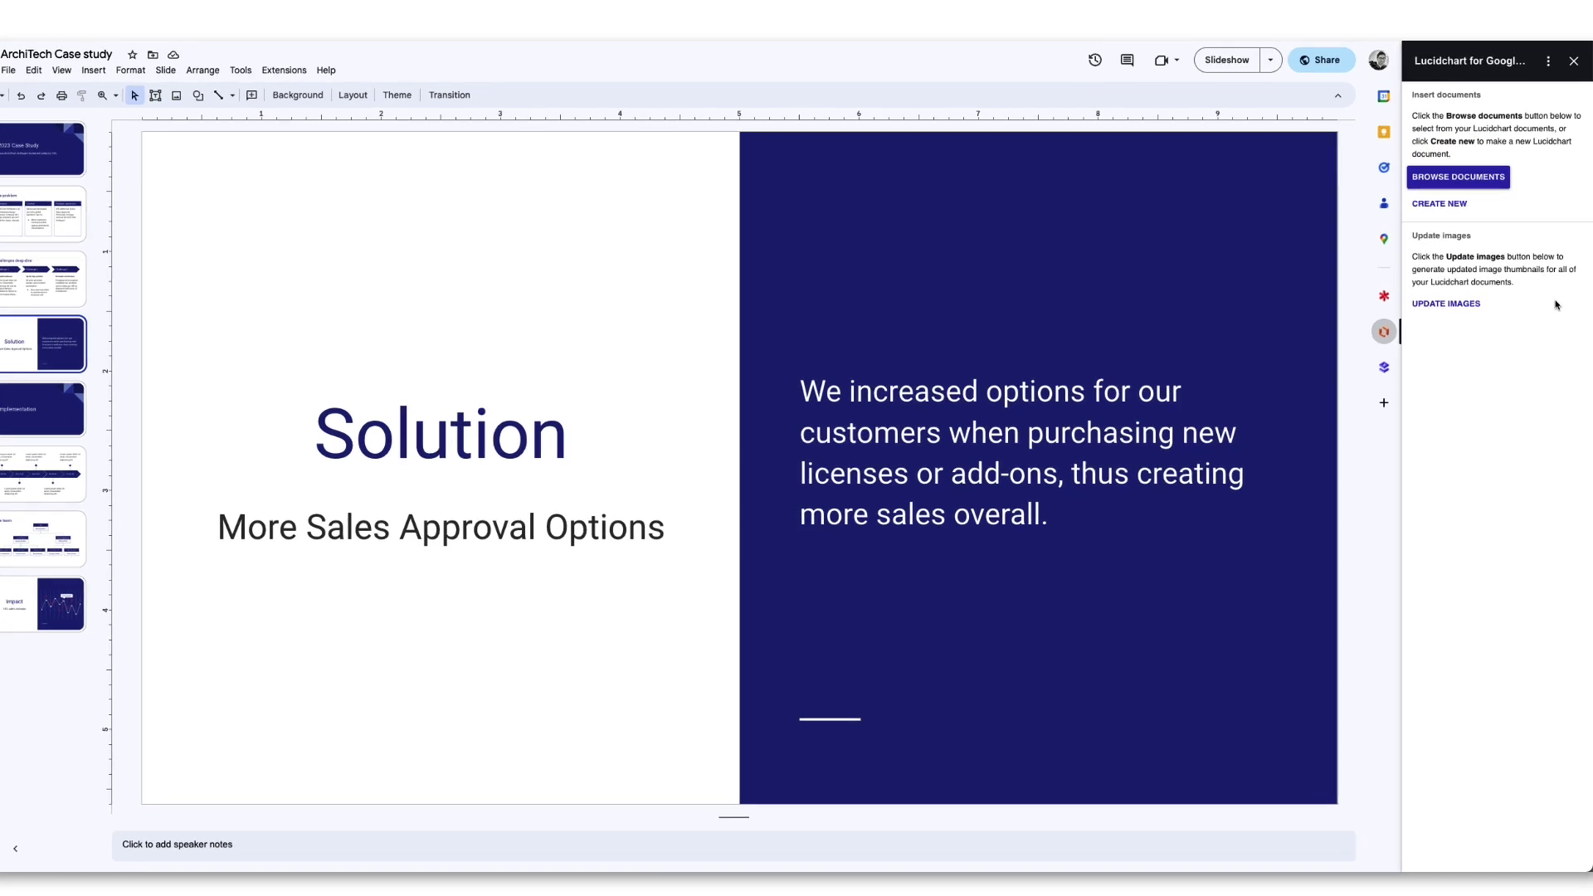
click(1481, 180)
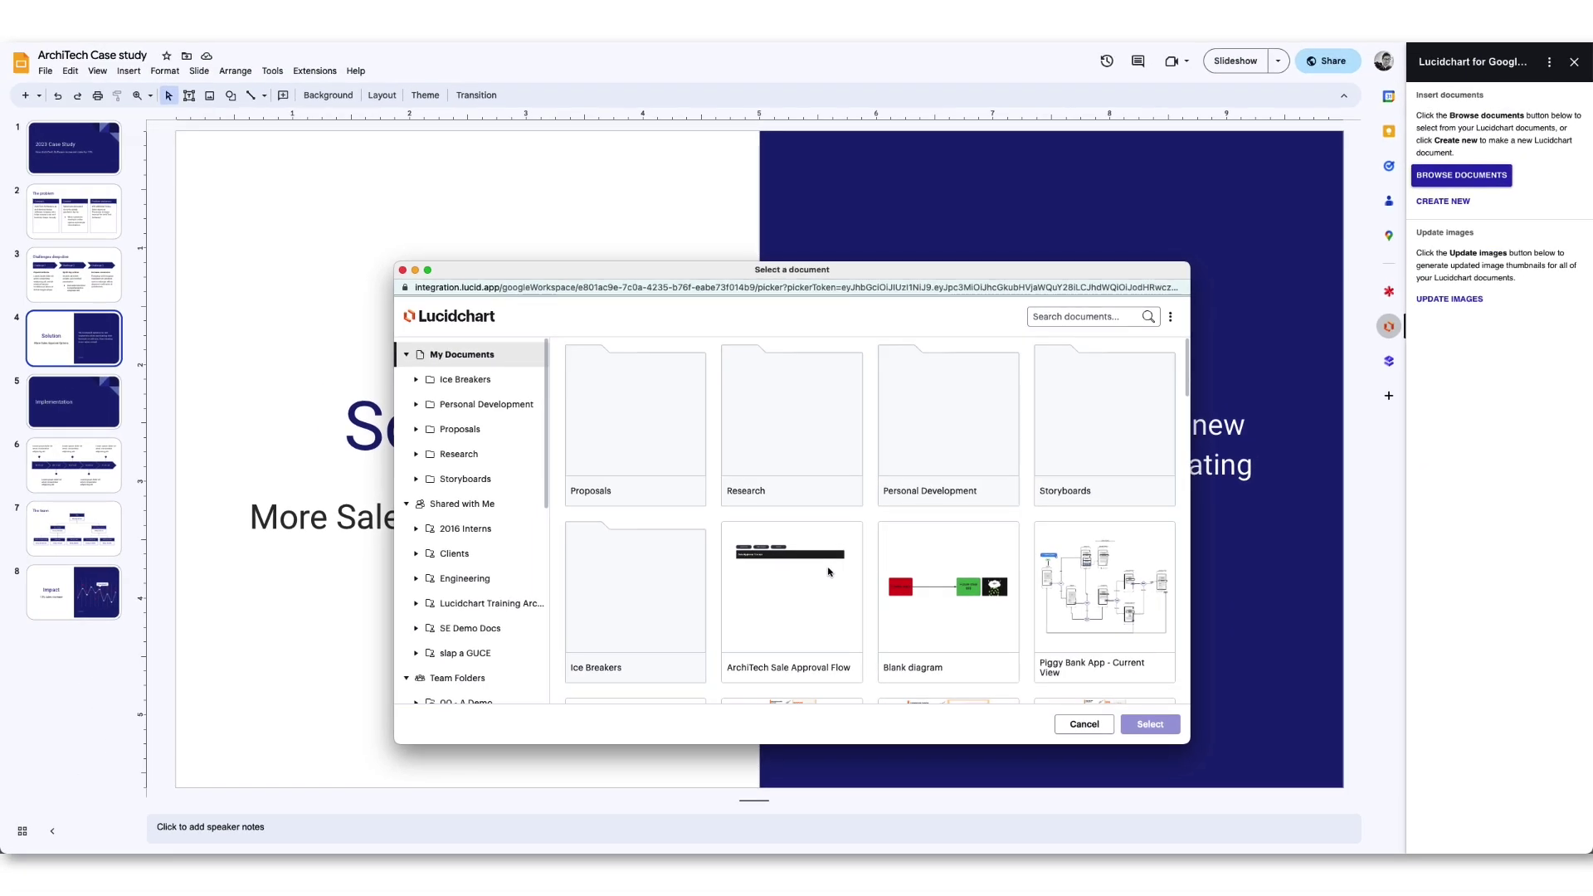
click(828, 572)
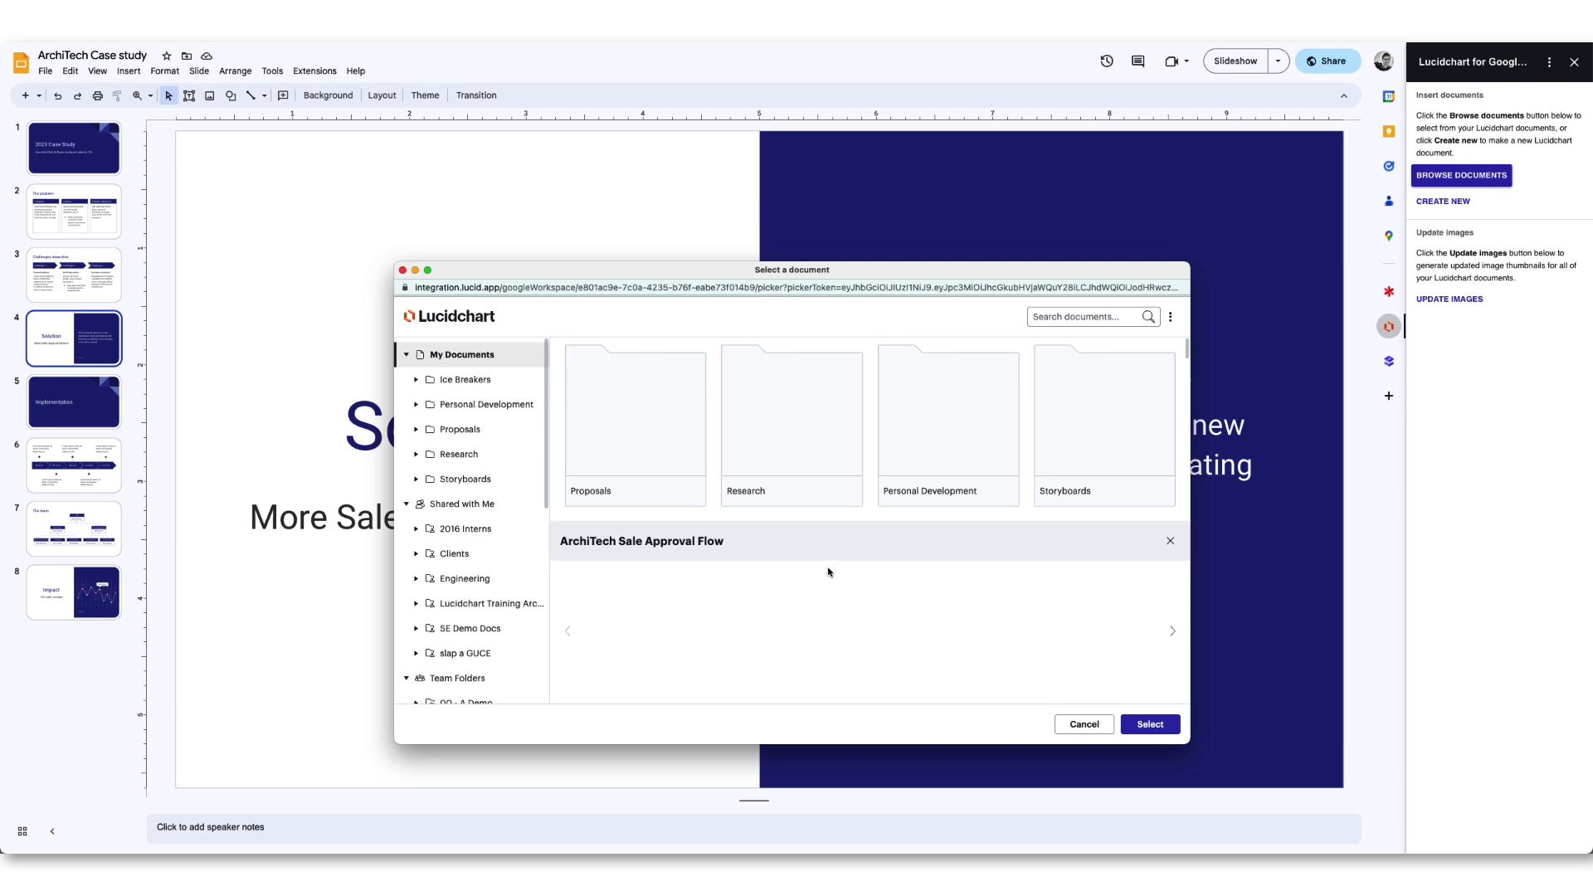
click(1126, 726)
Shrink the diagram and place it atop the slide's dark right half, above the body text.
click(911, 716)
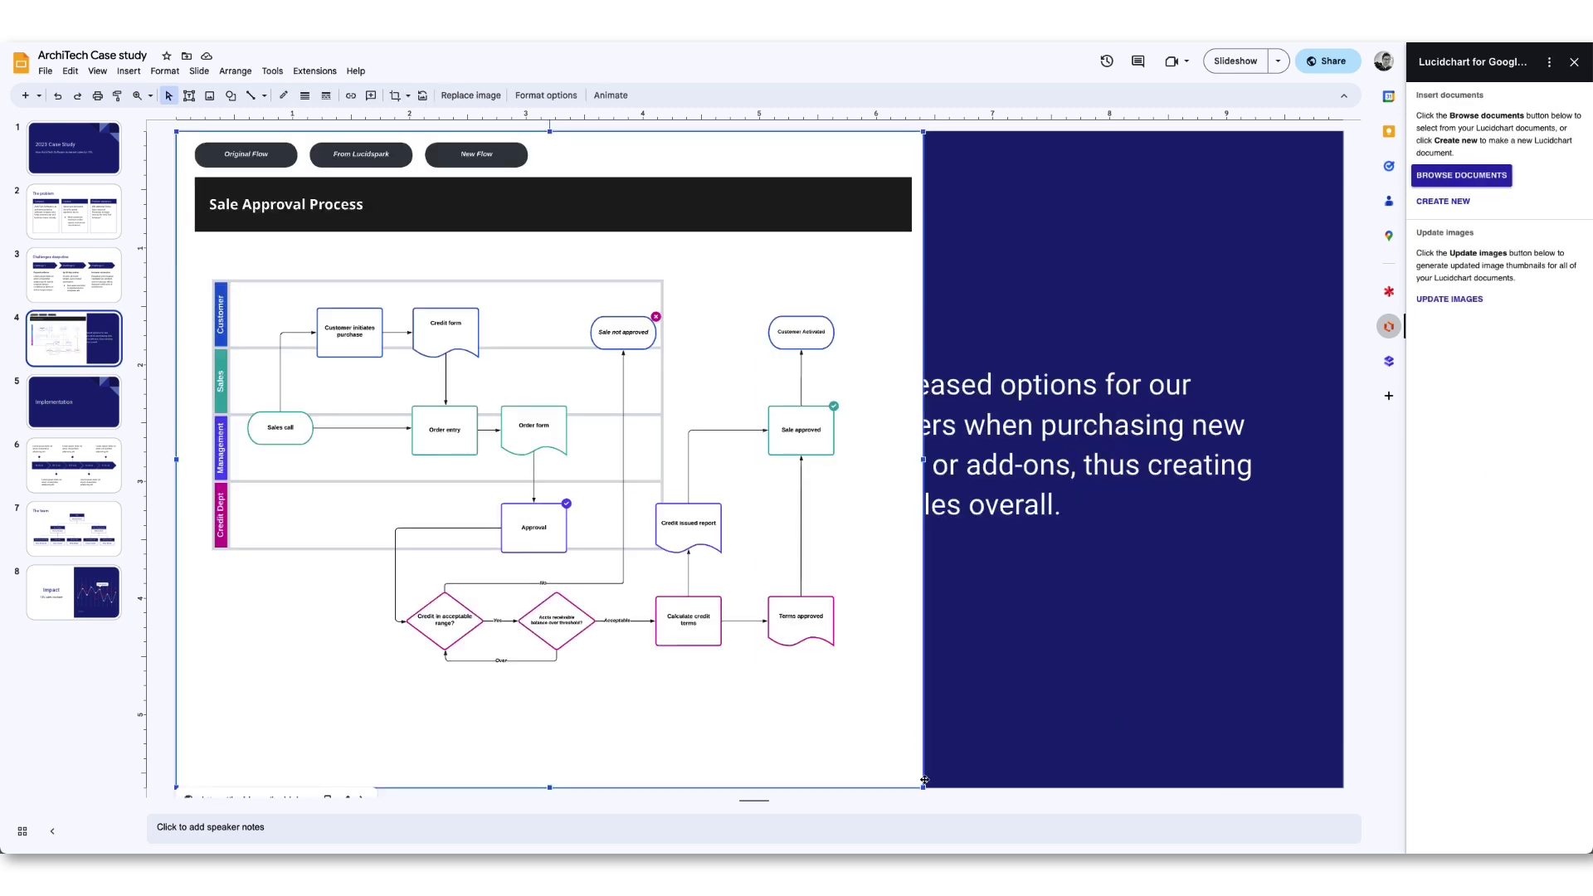
drag(923, 790, 392, 320)
drag(341, 233, 1106, 253)
click(1188, 251)
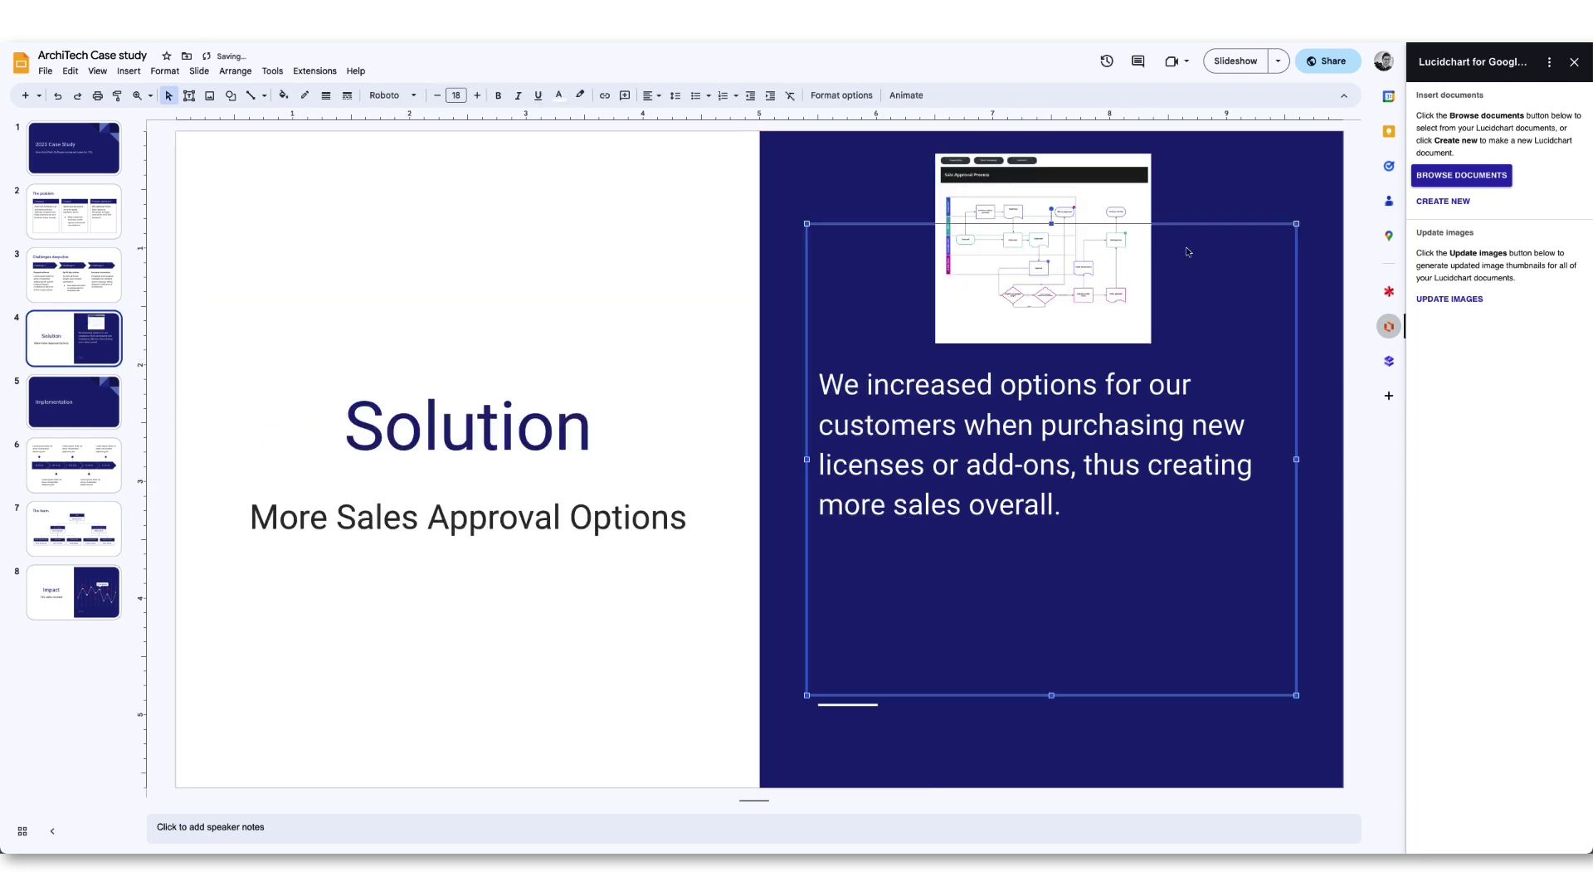
click(1352, 233)
click(1441, 203)
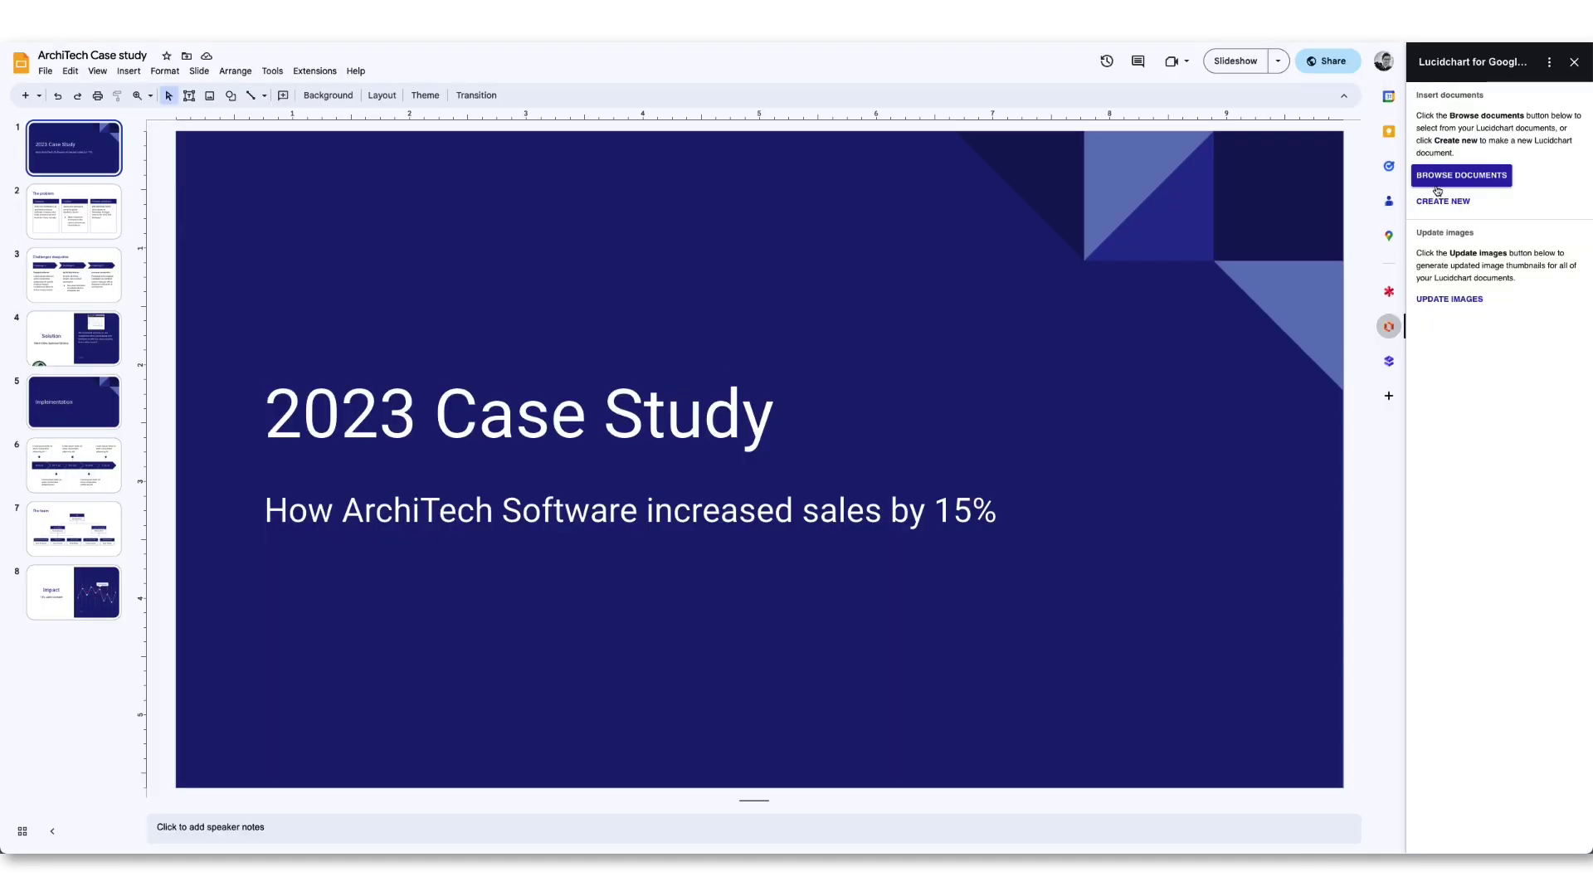
Insert the Blank diagram (Old Flow → New Flow $$$) from Lucidchart below the title slide's subtitle.
click(1437, 184)
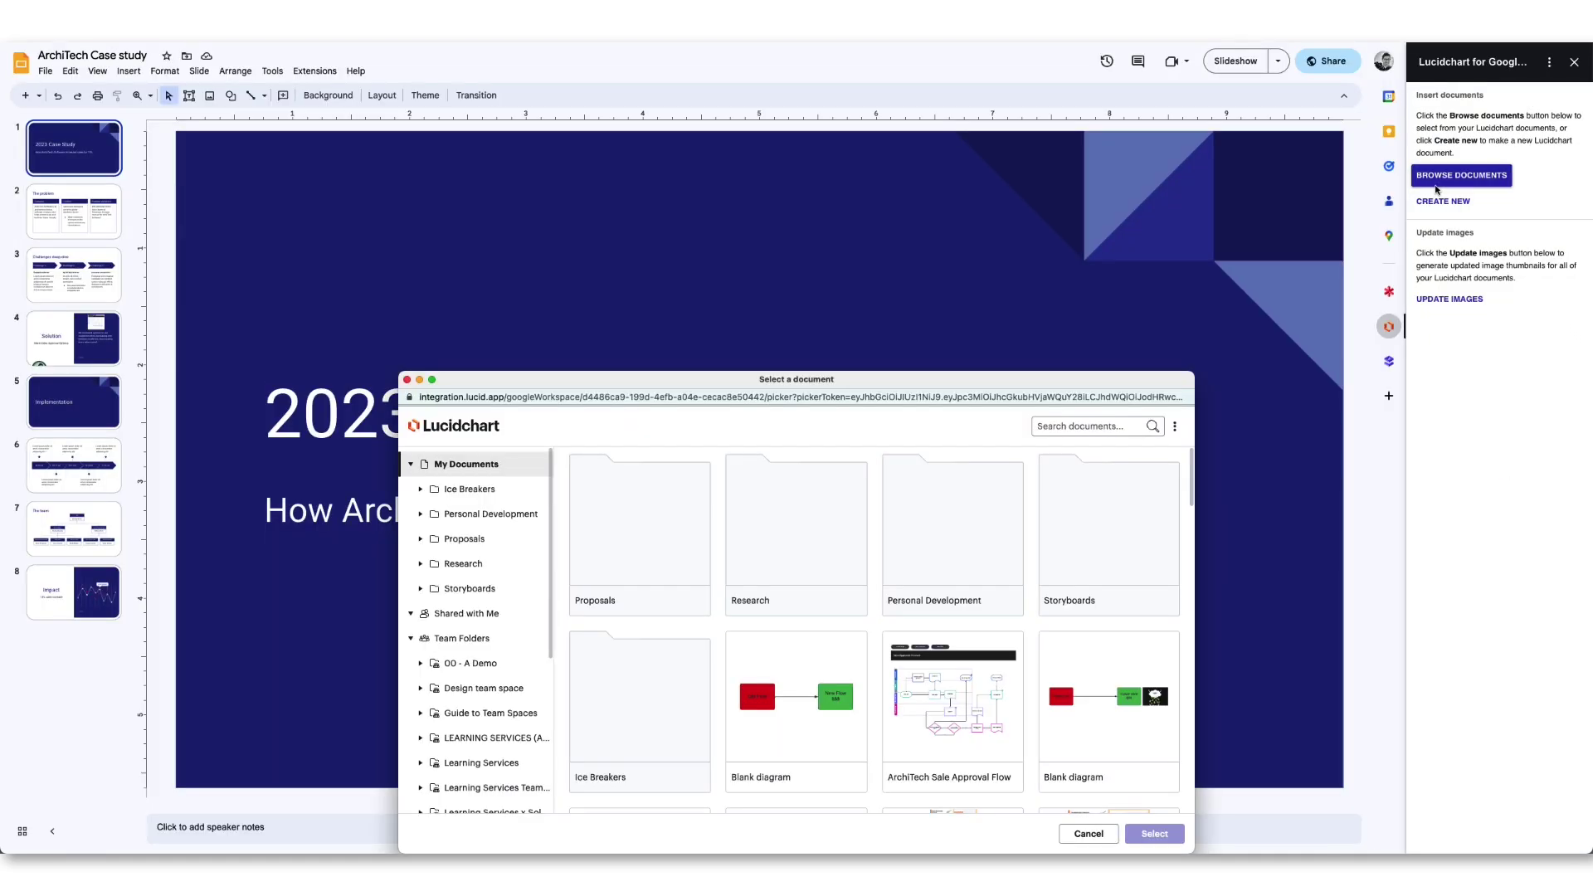
click(846, 676)
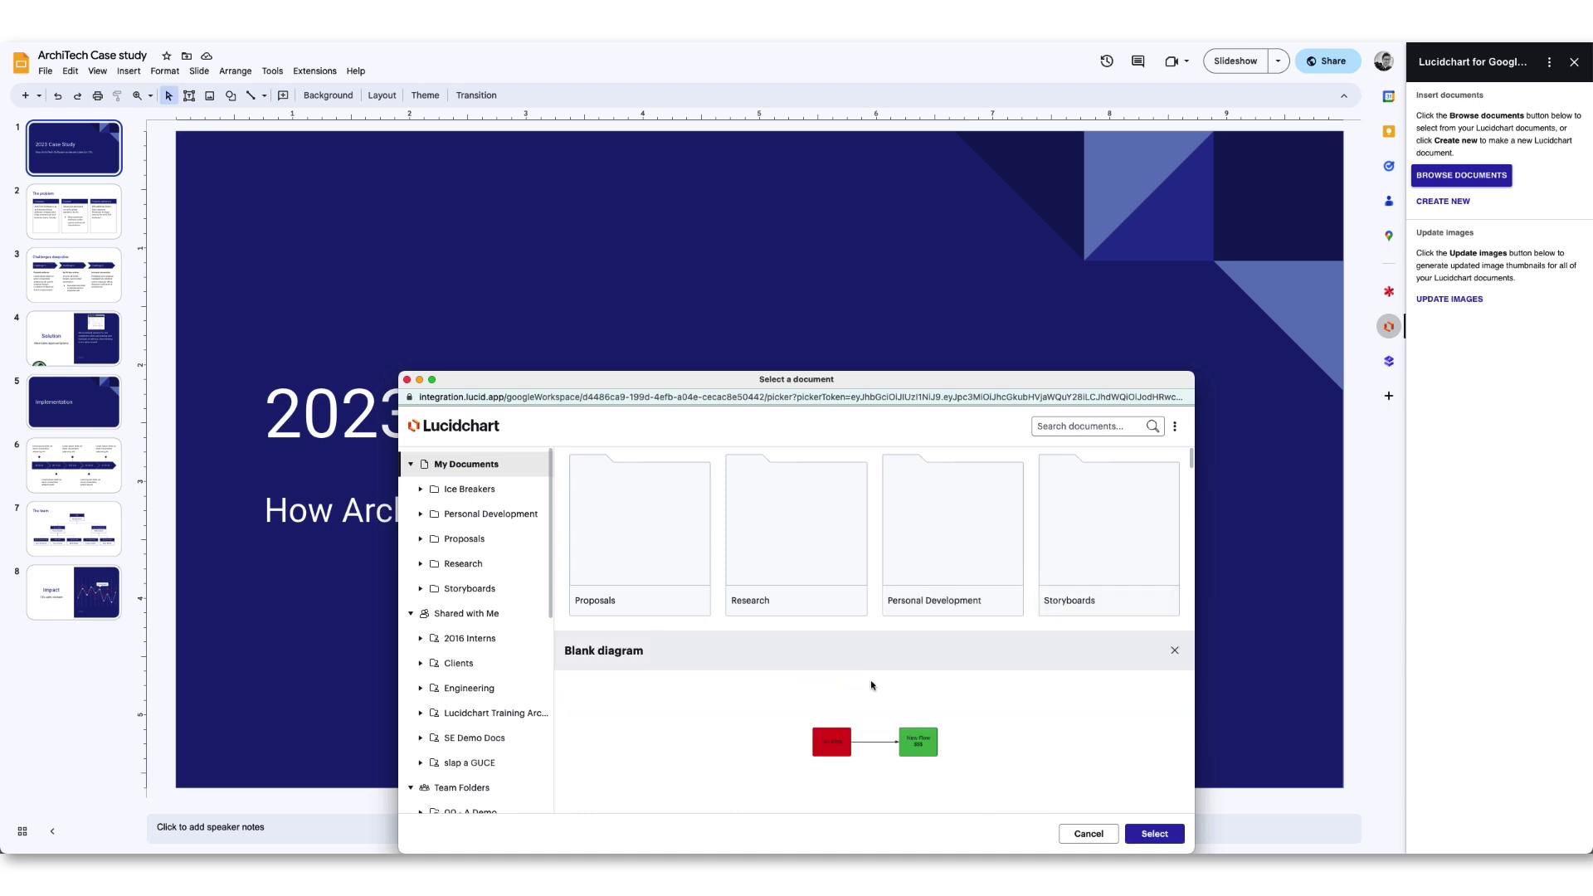
click(1152, 834)
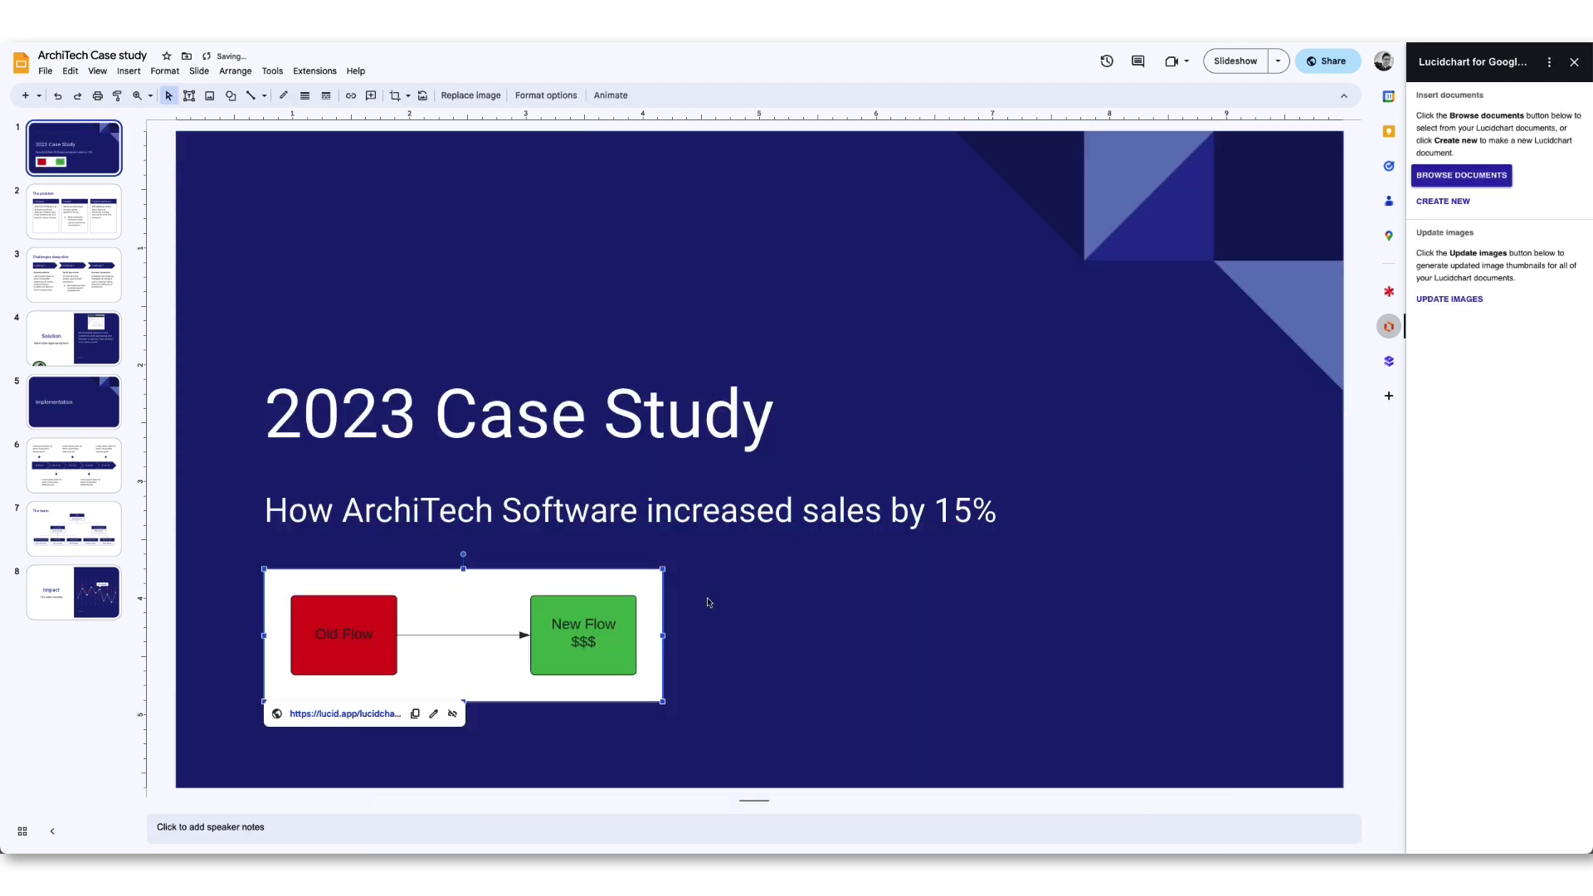
click(710, 603)
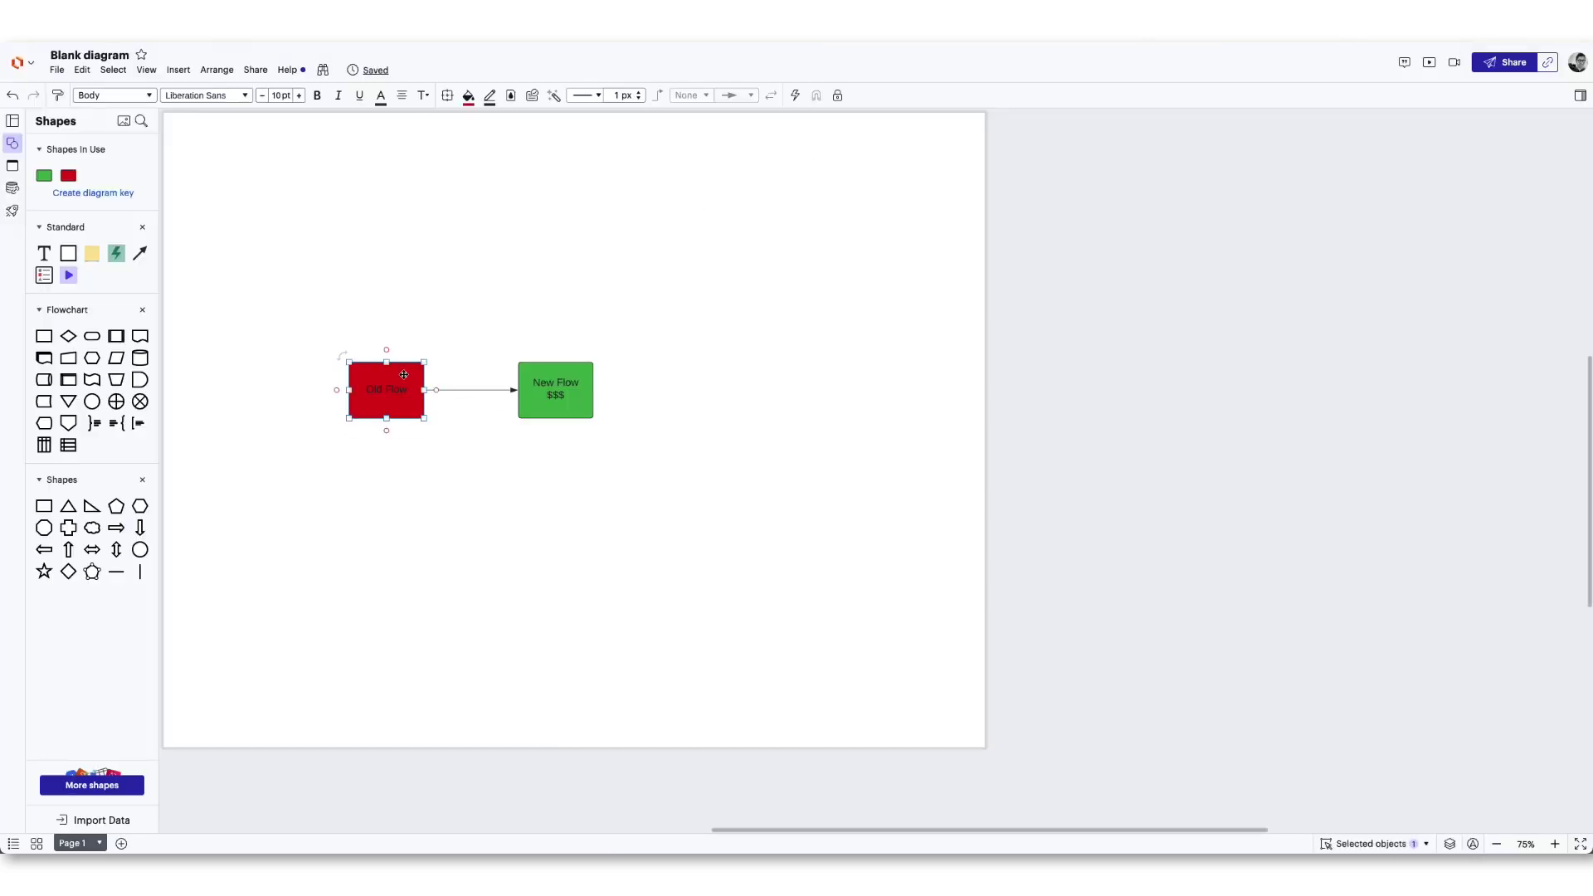
Fill Old Flow light pink, paste a money GIF beside New Flow, and refresh the slide images.
click(469, 95)
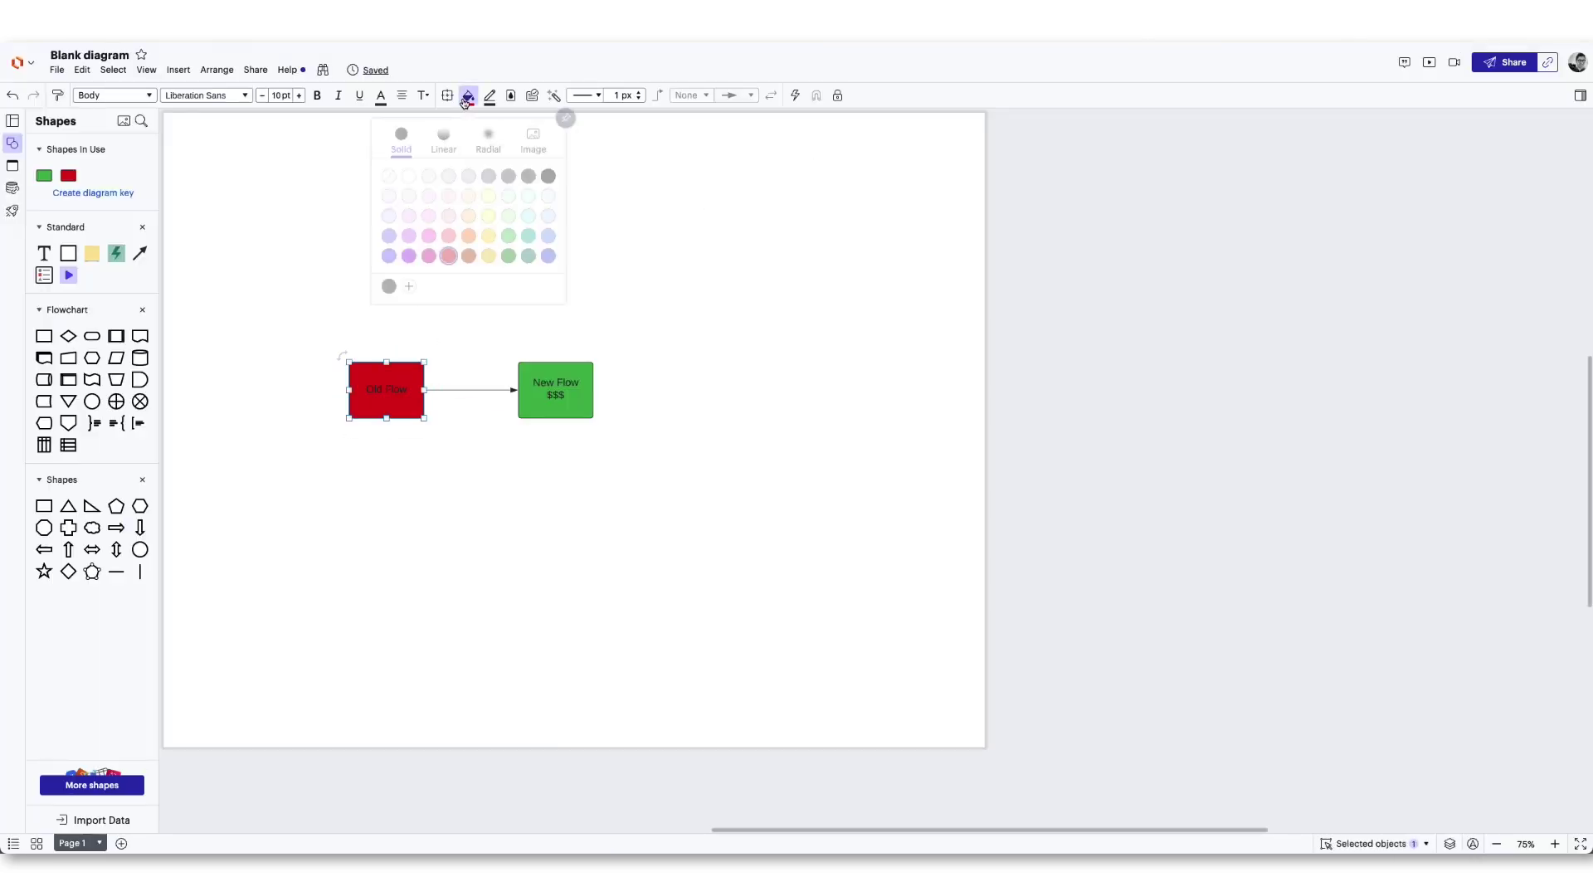
click(448, 232)
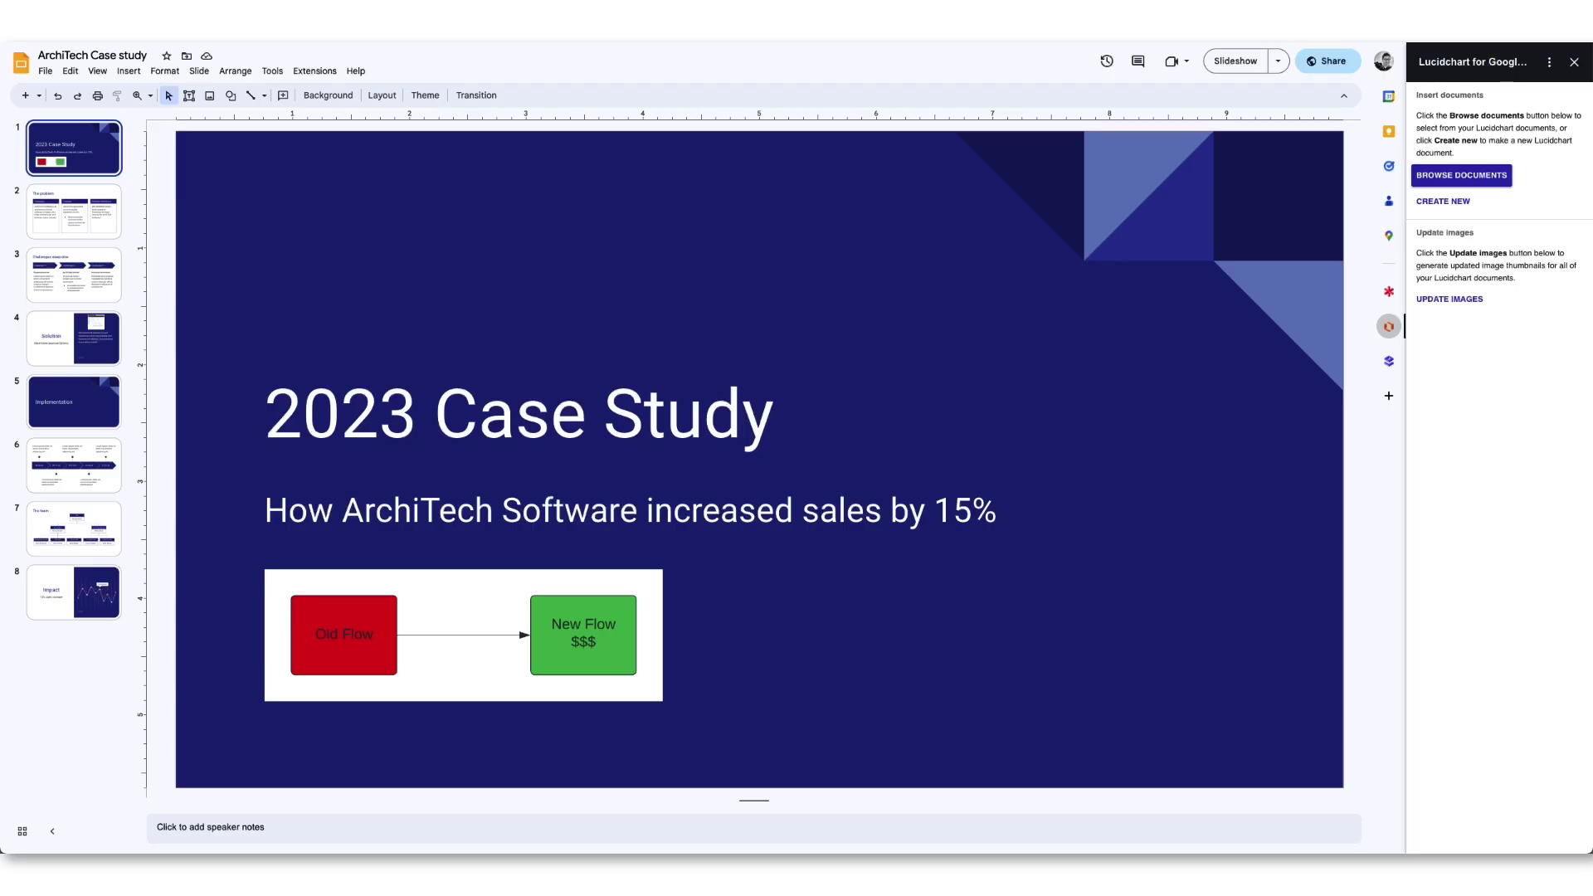
click(1427, 299)
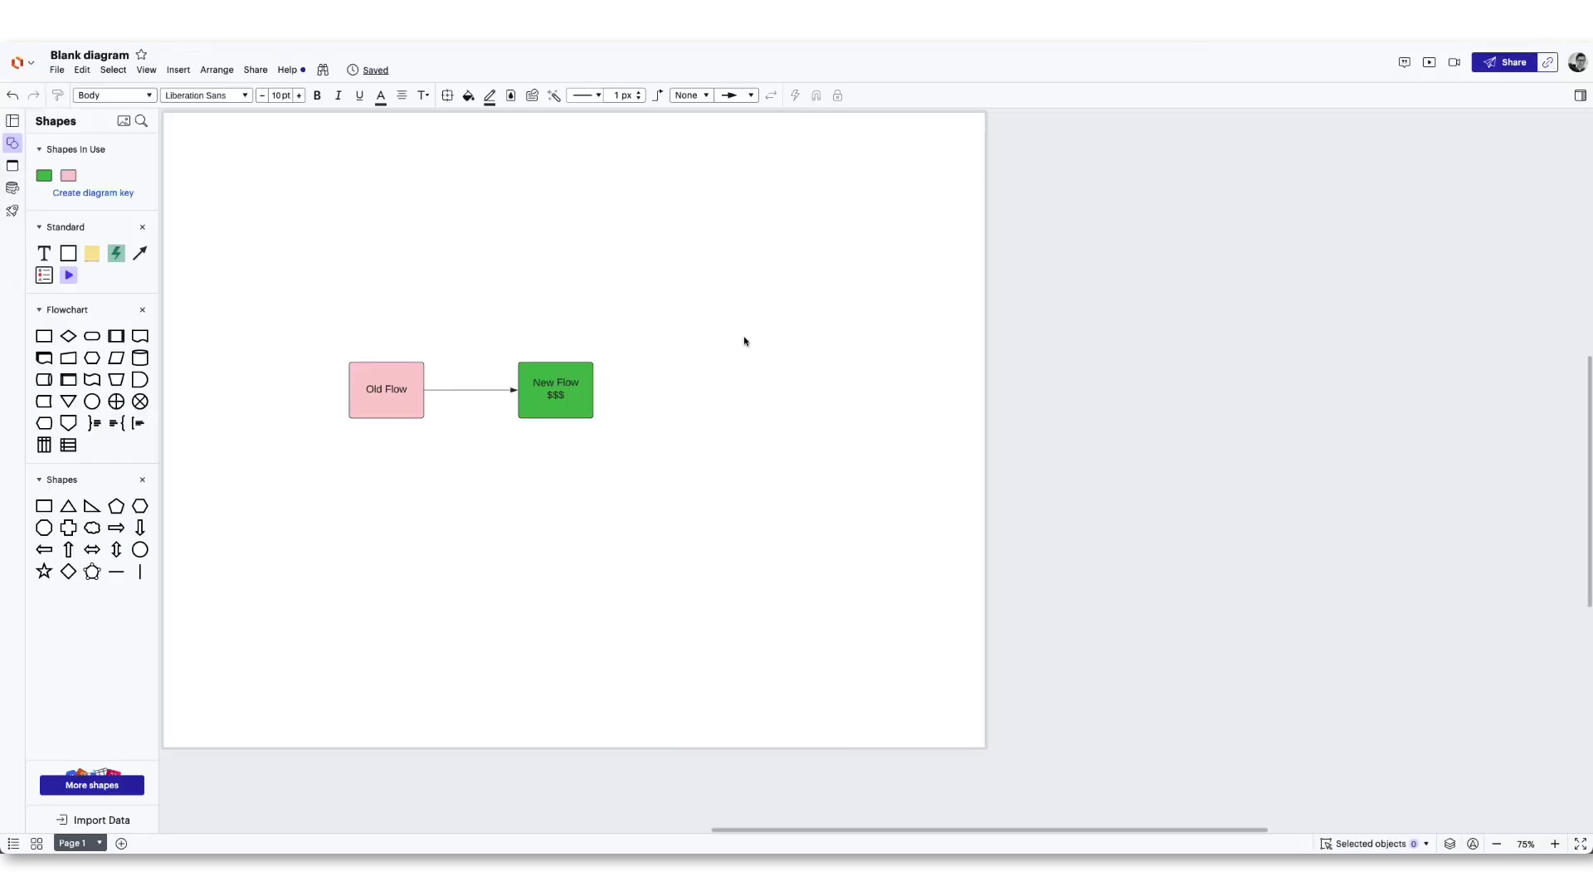
key(ctrl+v)
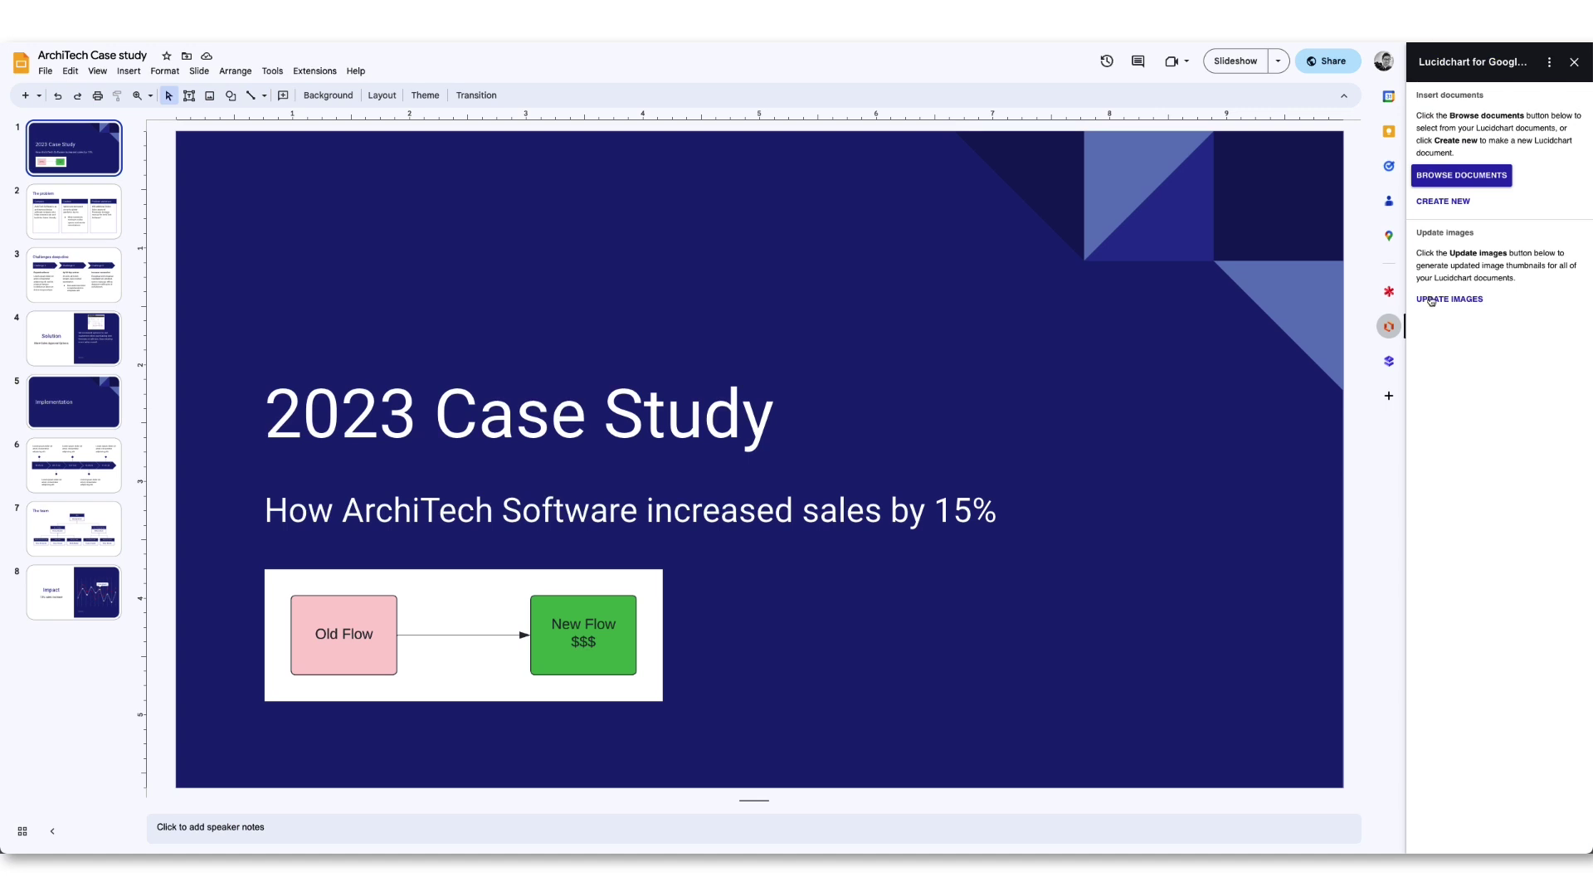
click(1430, 300)
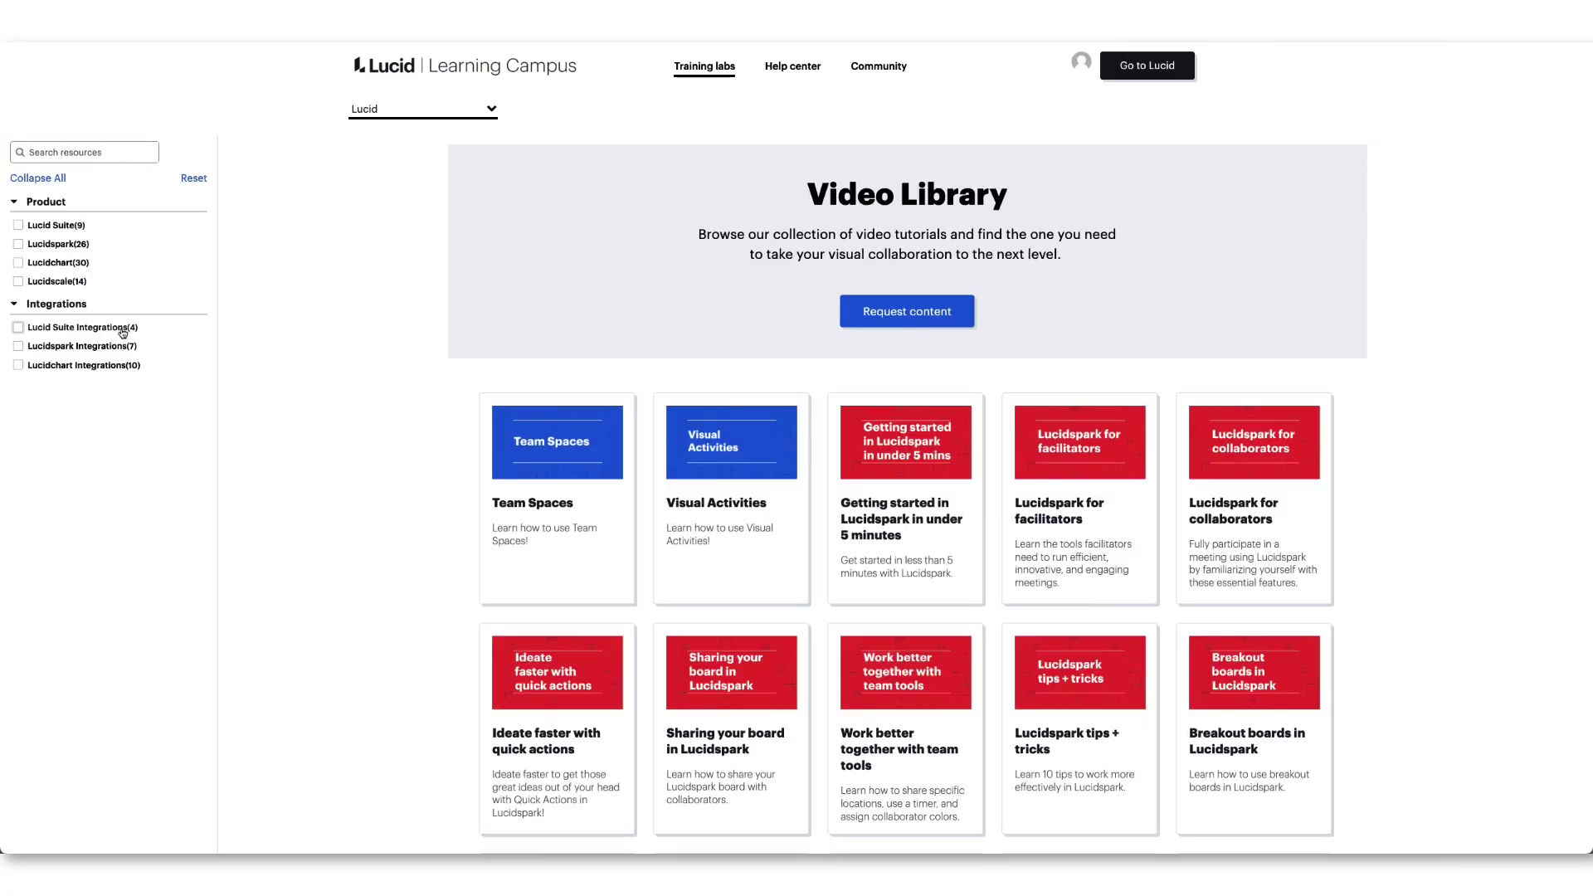
Filter the Video Library by Lucid Suite, Lucidspark and Lucidchart Integrations categories.
click(122, 330)
click(121, 347)
click(119, 365)
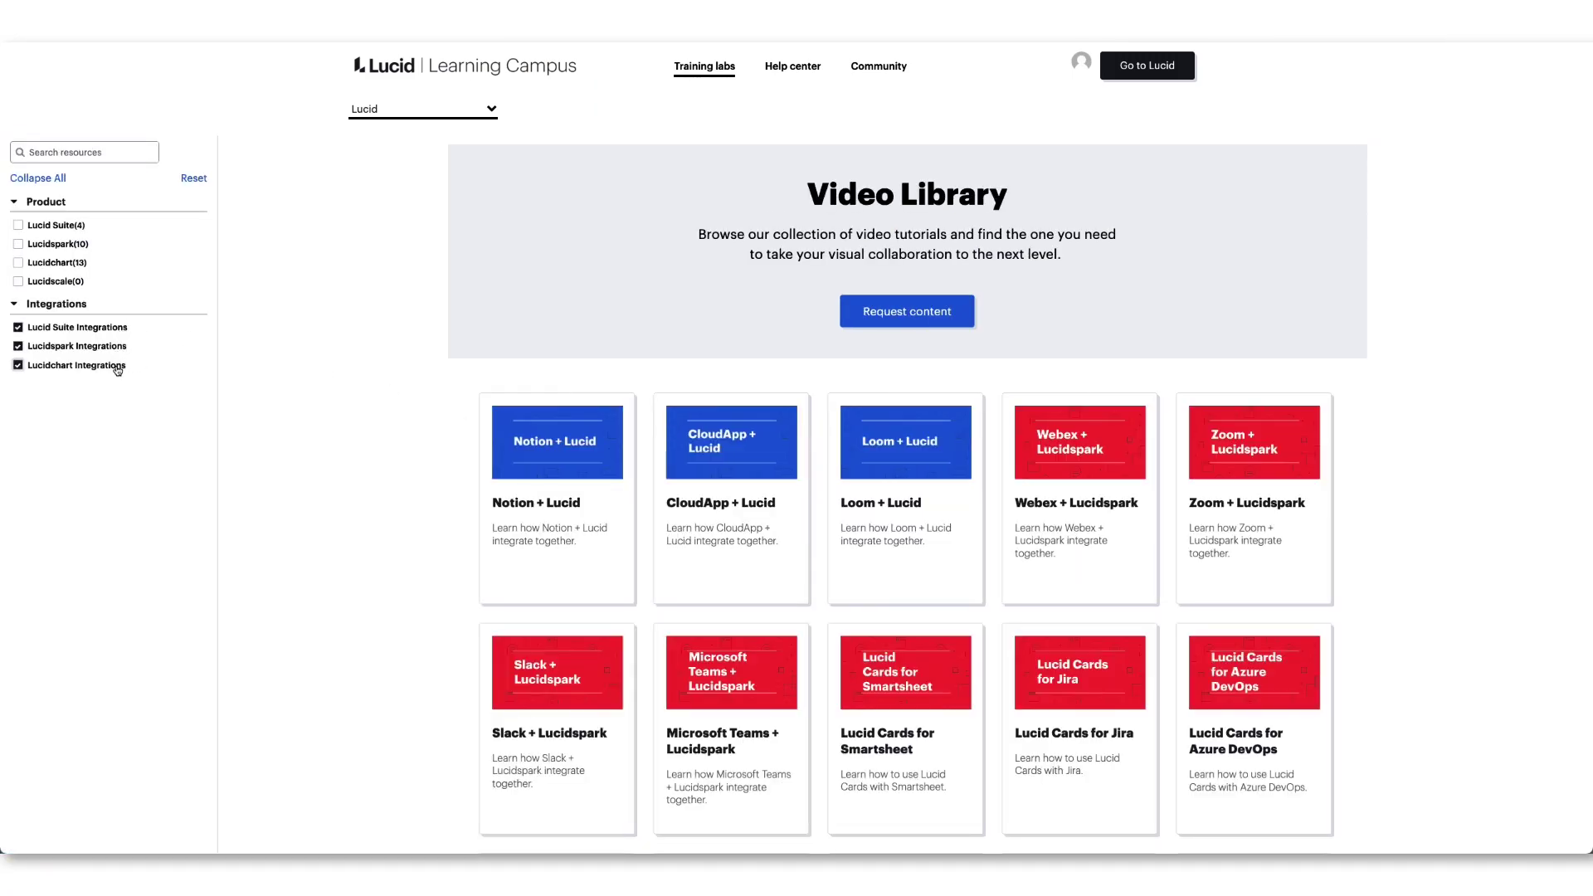